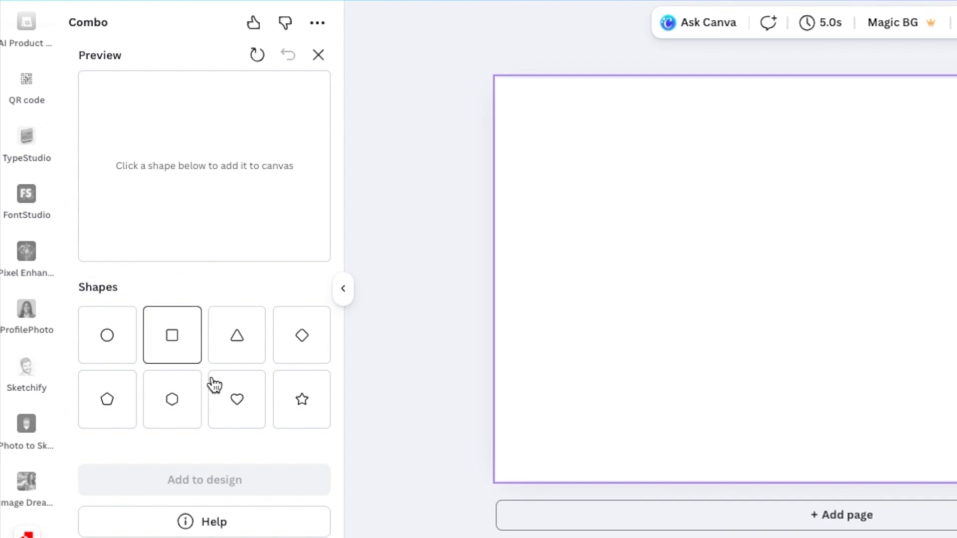
Step: Add a circle to the Combo preview and reshape it into a heart by moving its anchor points and curve handles
left_click(108, 337)
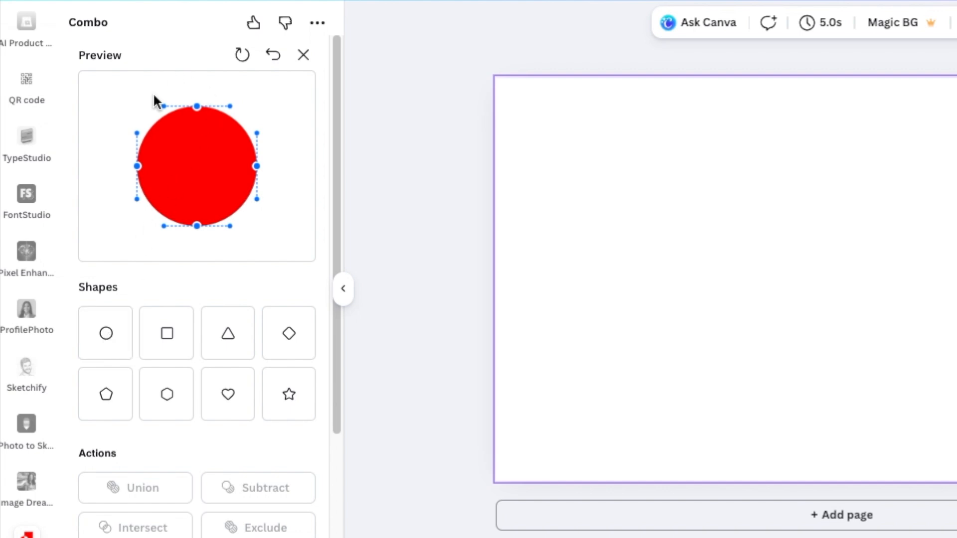
left_click_drag(197, 107, 165, 121)
left_click_drag(228, 169, 223, 130)
left_click_drag(198, 225, 193, 251)
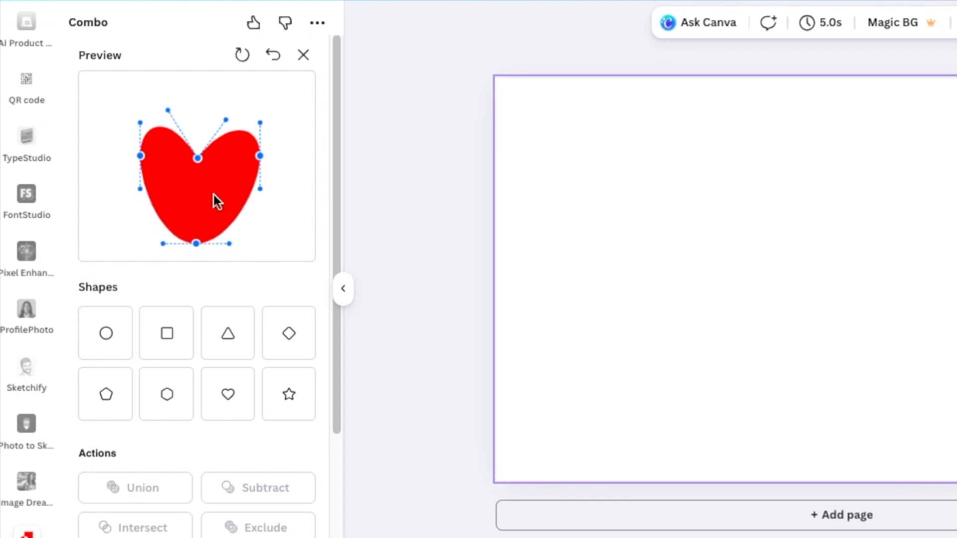
left_click_drag(213, 195, 215, 173)
left_click_drag(198, 223, 169, 235)
left_click_drag(226, 242, 224, 236)
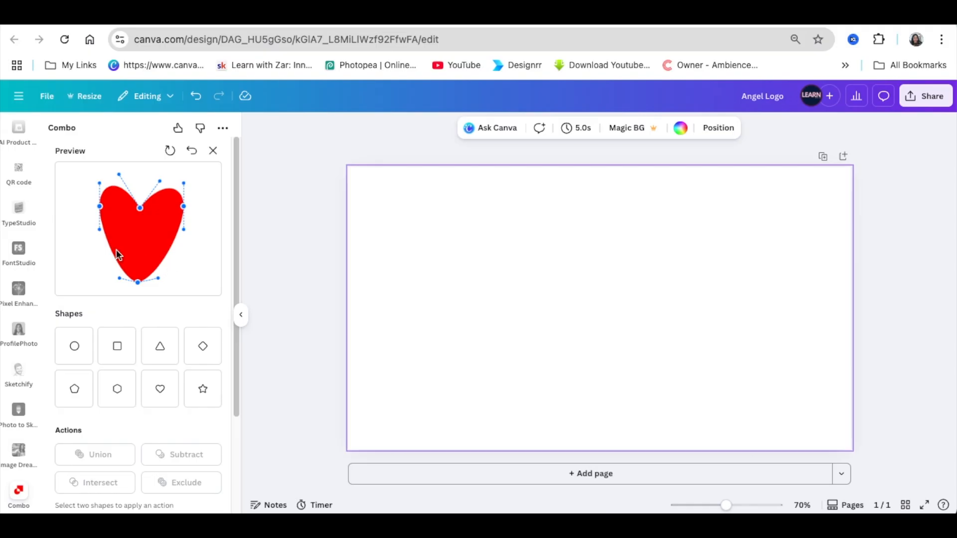
left_click_drag(99, 207, 97, 208)
Step: Look over the available shapes, the boolean actions and the layers section for the heart-like shape
scroll(175, 247, "down", 2)
scroll(149, 240, "up", 1)
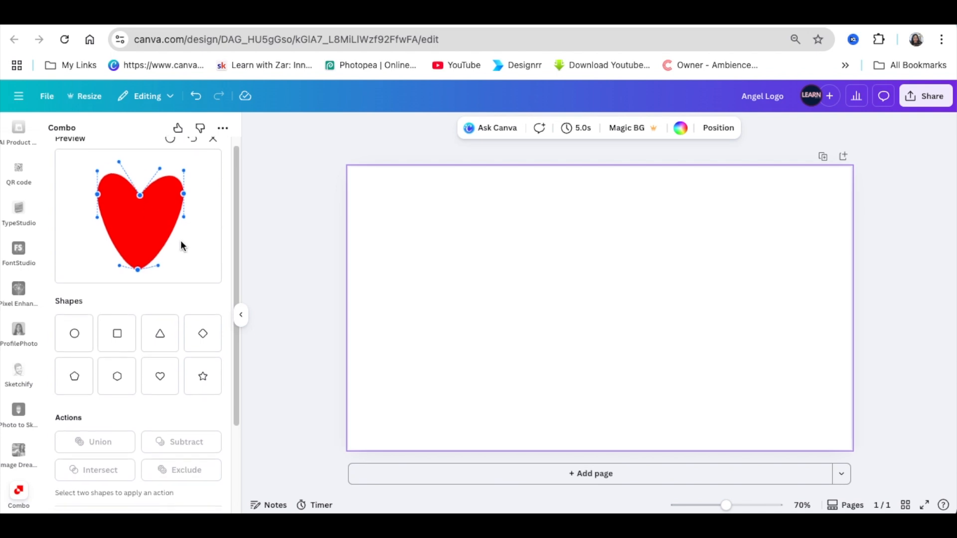
scroll(75, 355, "down", 3)
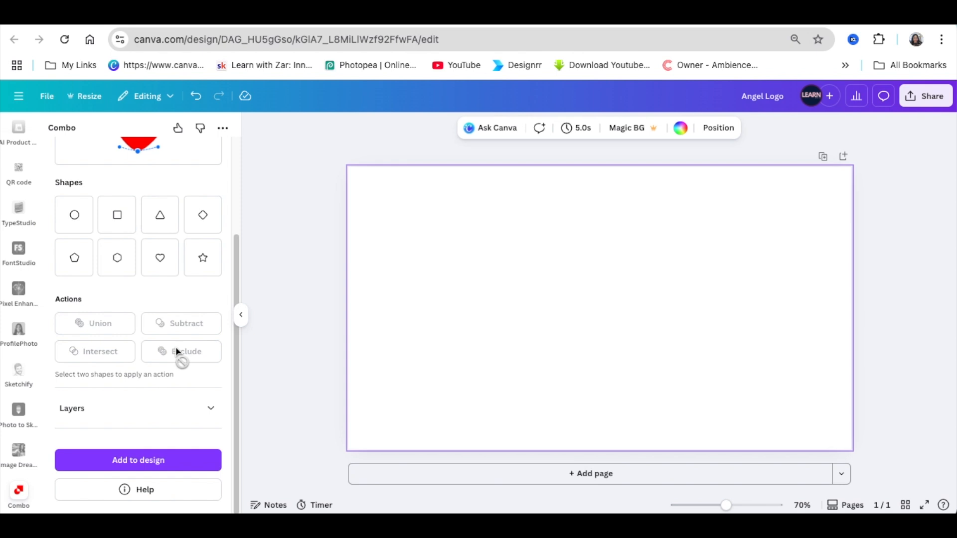
scroll(147, 347, "up", 1)
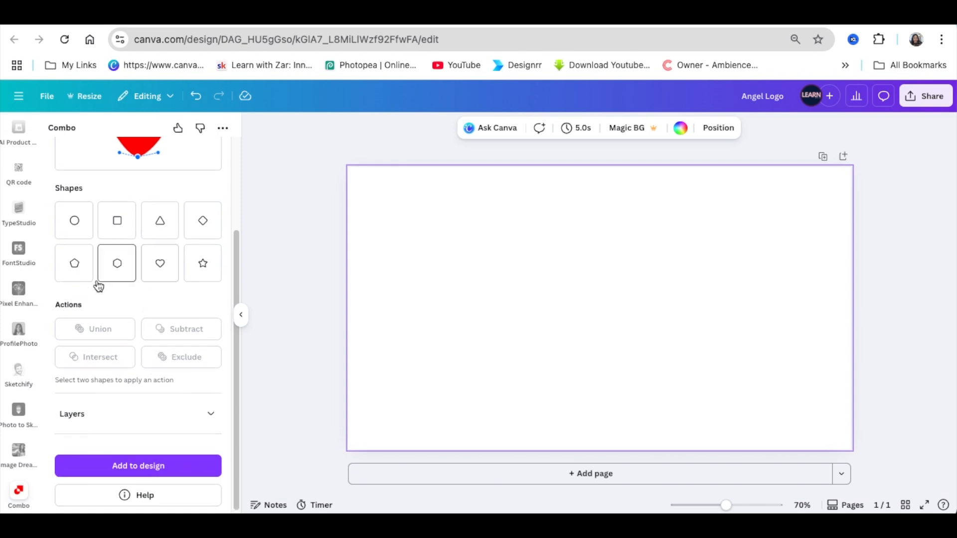
scroll(148, 368, "down", 1)
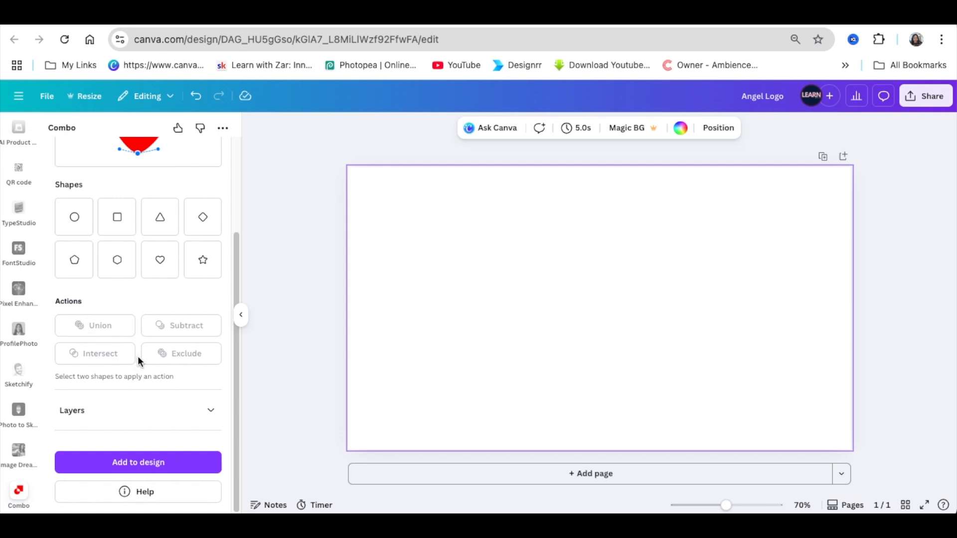
scroll(152, 378, "down", 1)
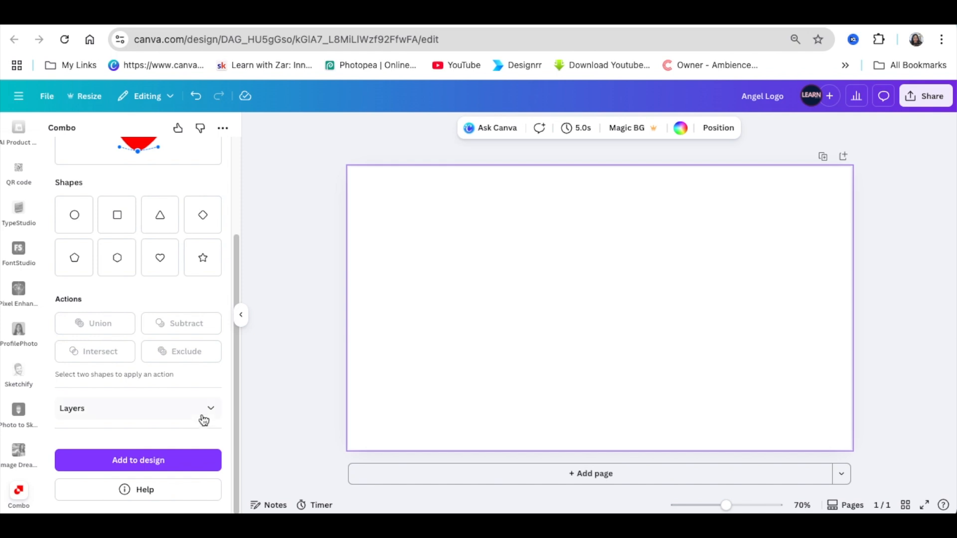
scroll(97, 220, "up", 3)
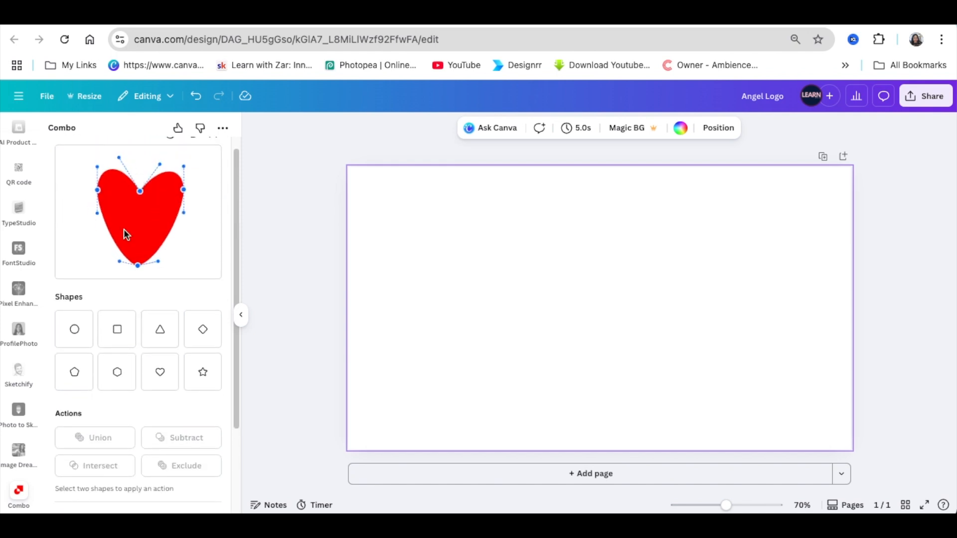
Step: Expand the layers list and review the circle layer's colour, order, rotate, resize and delete controls
scroll(134, 223, "down", 3)
left_click(208, 418)
scroll(200, 421, "down", 3)
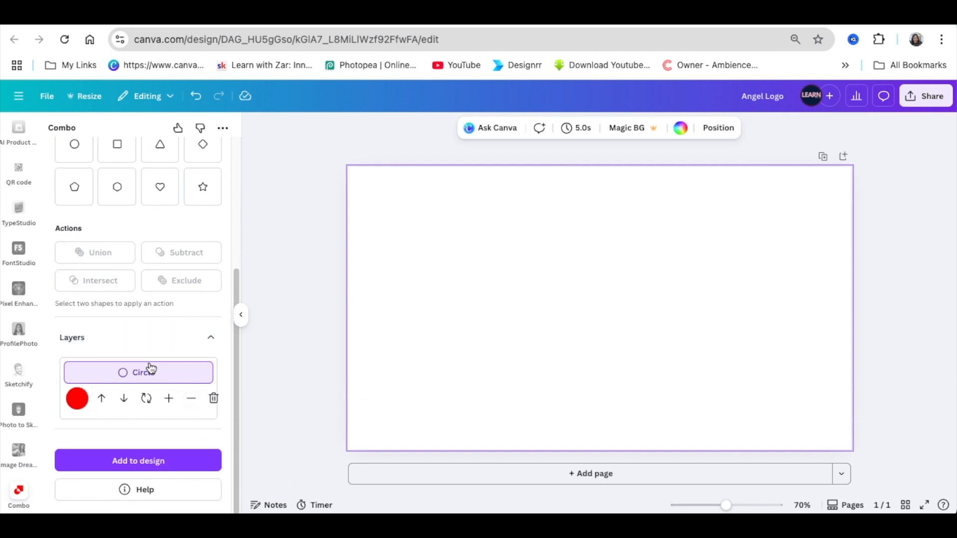
scroll(125, 379, "up", 2)
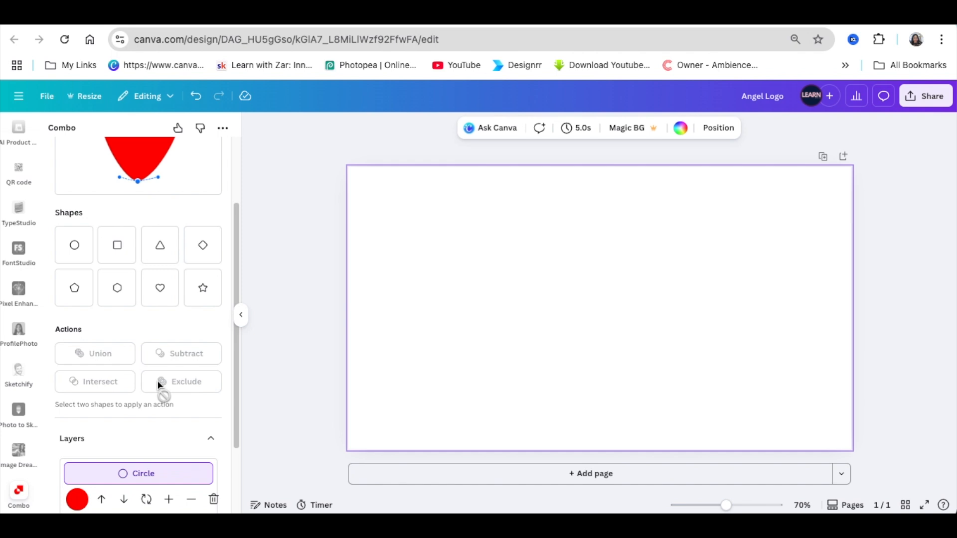
scroll(146, 447, "down", 2)
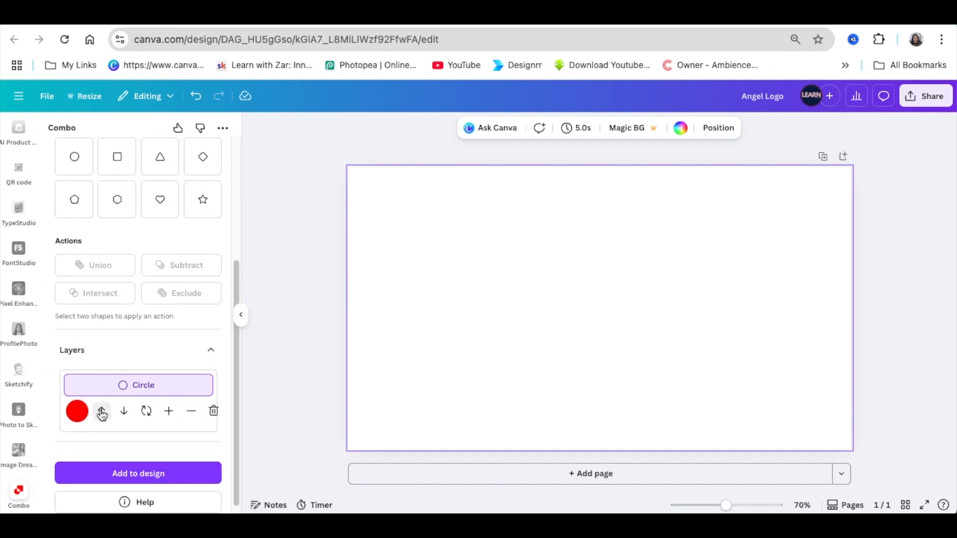
scroll(135, 421, "up", 1)
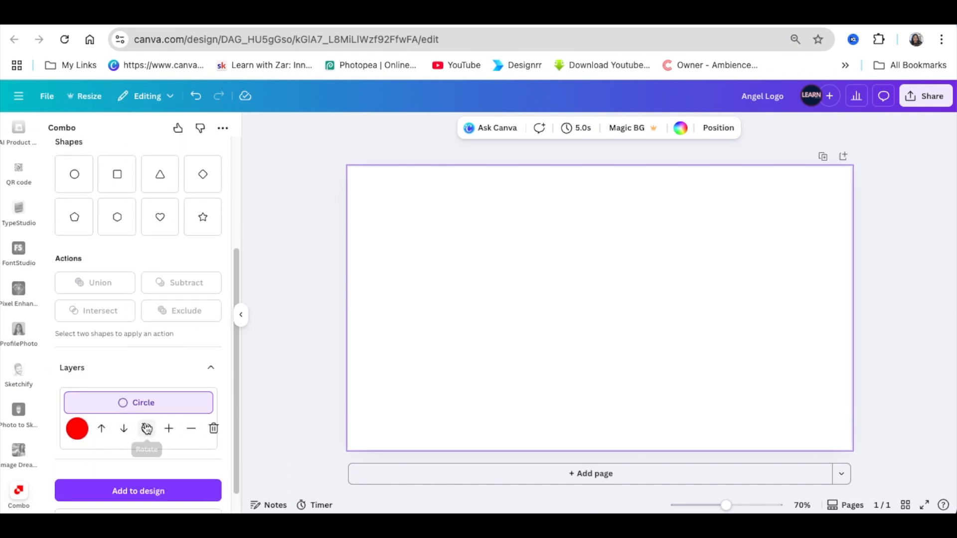
scroll(144, 421, "up", 2)
scroll(144, 422, "down", 1)
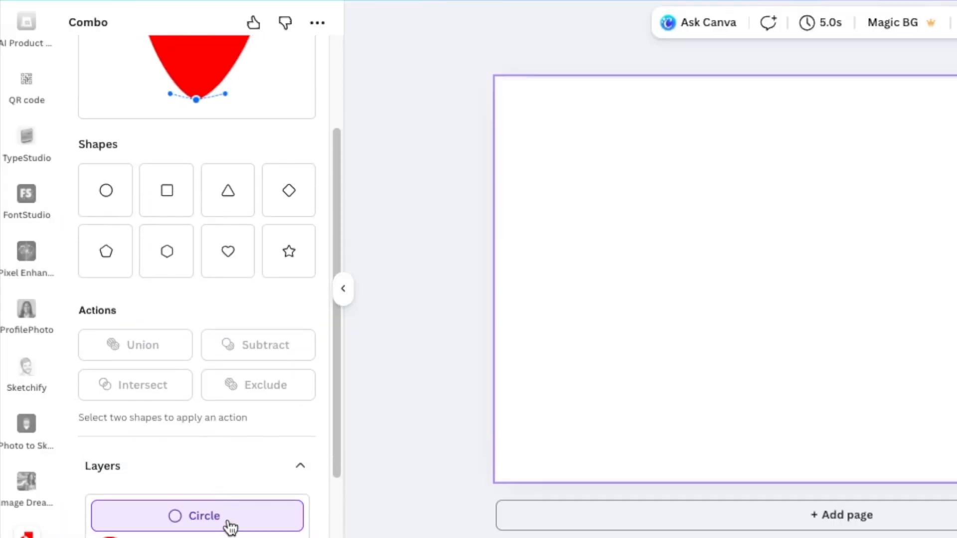
Step: Rotate the circle layer clockwise in ten increments so the heart's tip points up and to the left
left_click(147, 501)
left_click(146, 500)
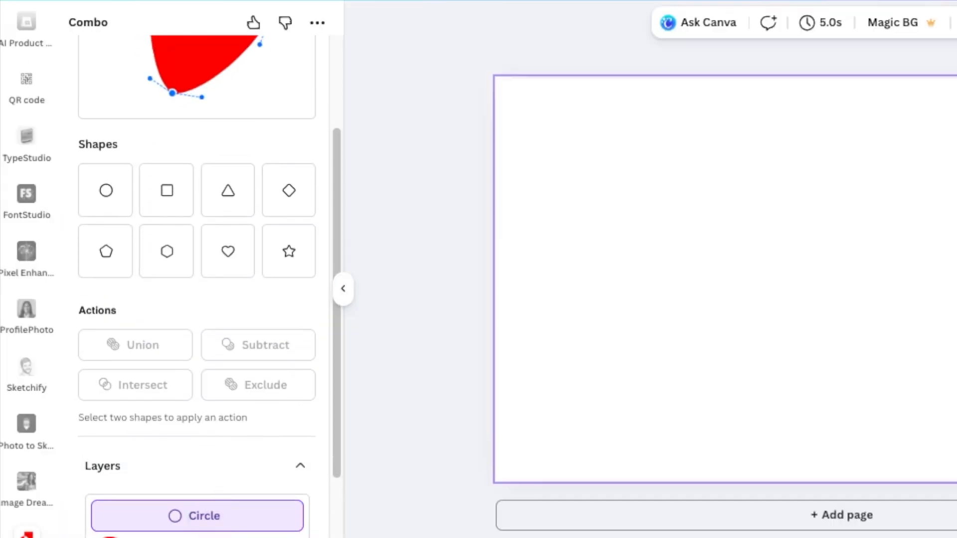
left_click(190, 537)
left_click(189, 537)
left_click(190, 537)
left_click(189, 537)
left_click(189, 537)
left_click(189, 537)
left_click(190, 537)
left_click(190, 537)
scroll(208, 396, "up", 3)
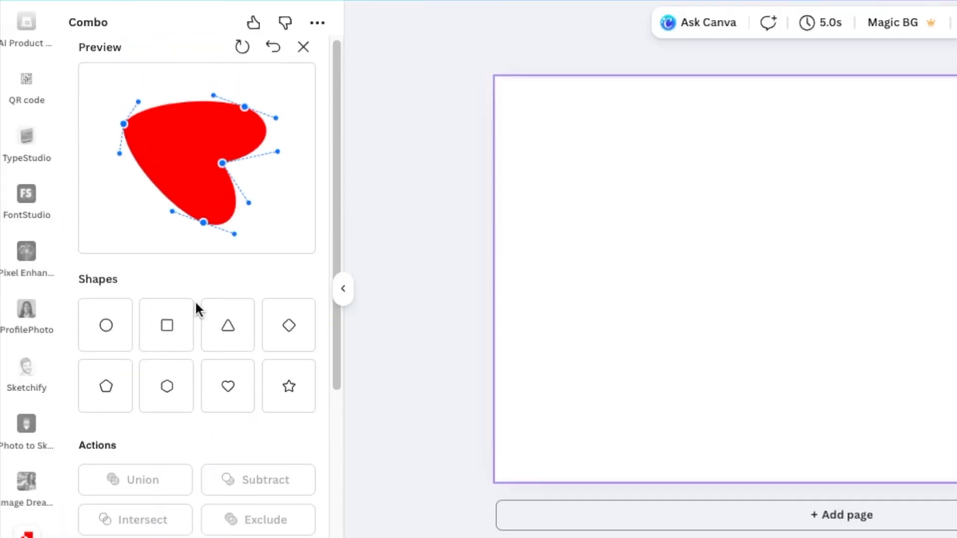
Step: Try enlarging the circle layer, and reduce it to a size smaller than before the enlargement
scroll(219, 393, "down", 5)
left_click(240, 409)
scroll(244, 438, "up", 4)
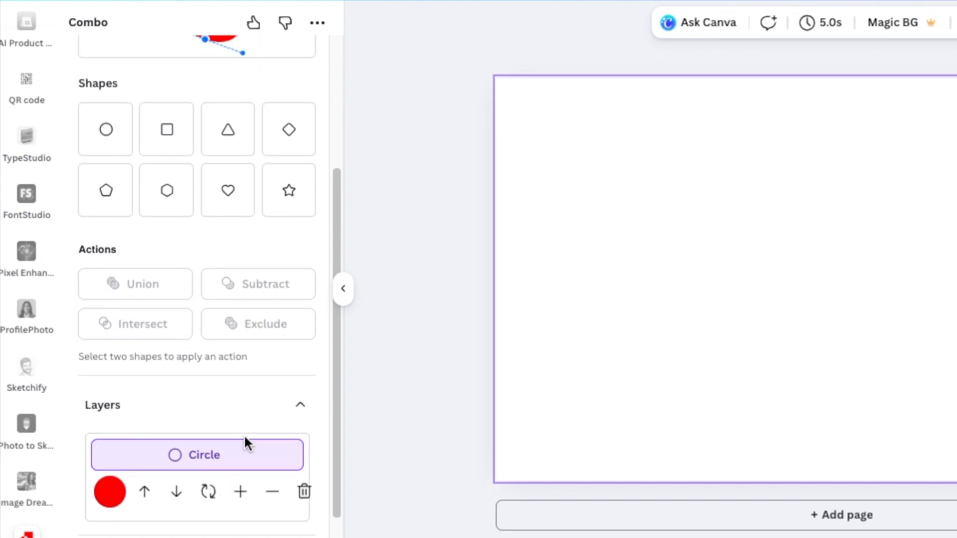
scroll(258, 520, "down", 4)
left_click(273, 415)
scroll(235, 329, "up", 5)
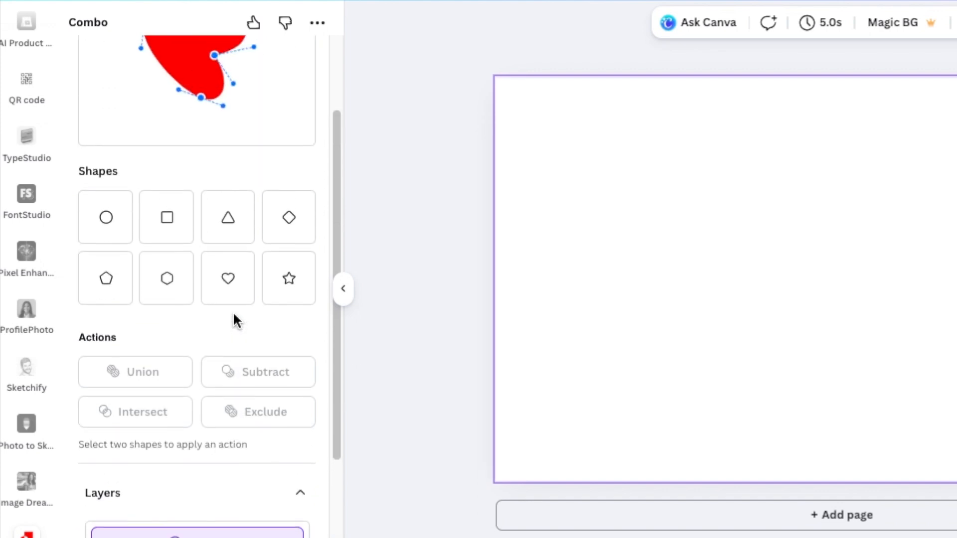
Step: Examine the circle layer's delete control, the boolean actions and the rotated shape in the preview
scroll(235, 321, "down", 4)
scroll(254, 396, "down", 1)
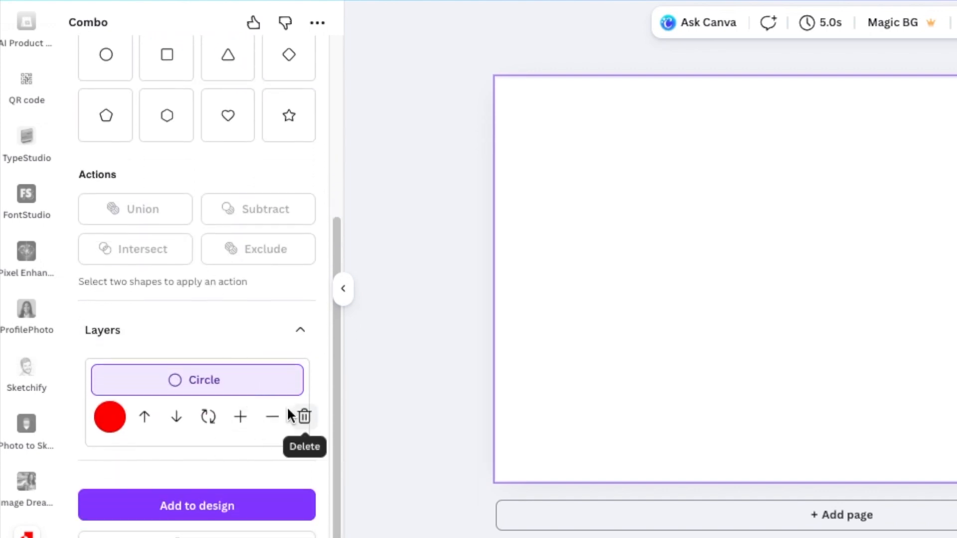
scroll(271, 429, "down", 1)
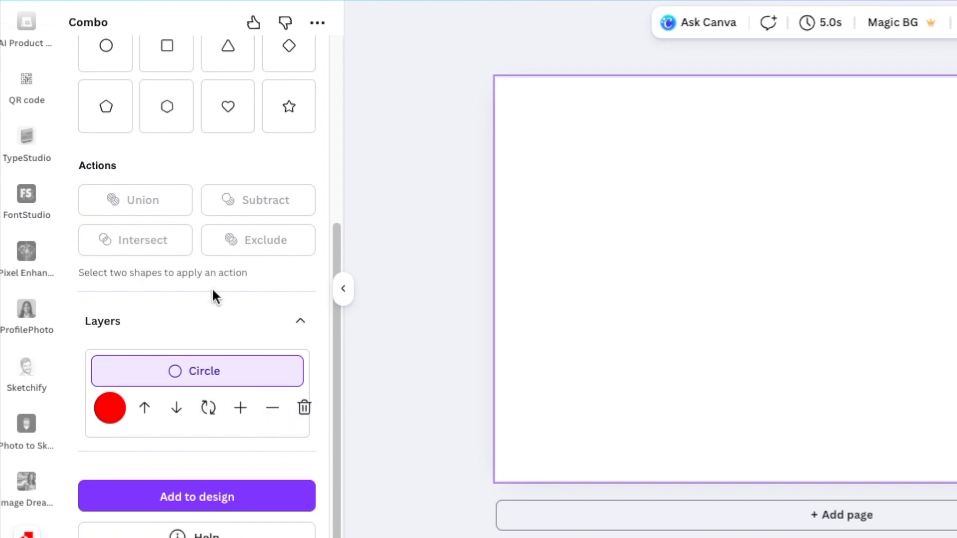
scroll(224, 351, "up", 5)
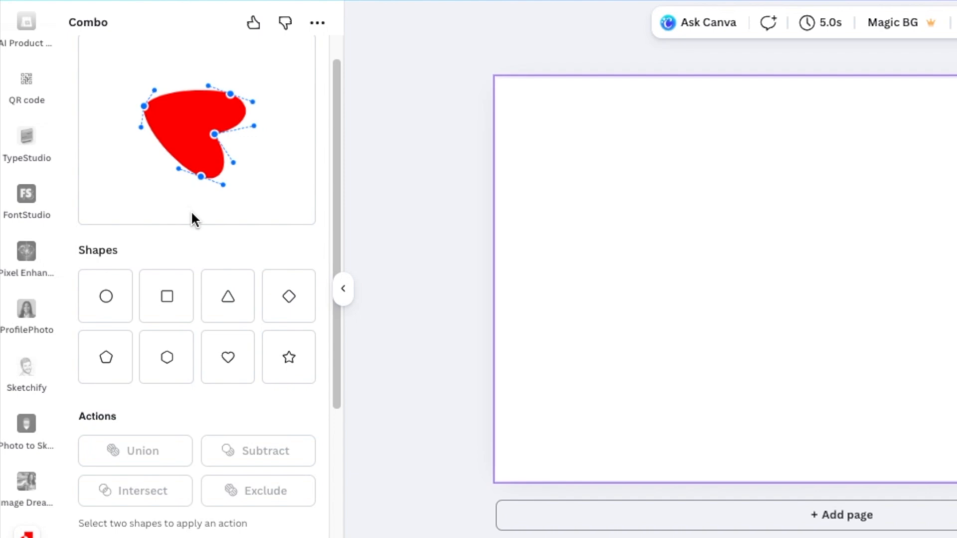
scroll(192, 239, "down", 5)
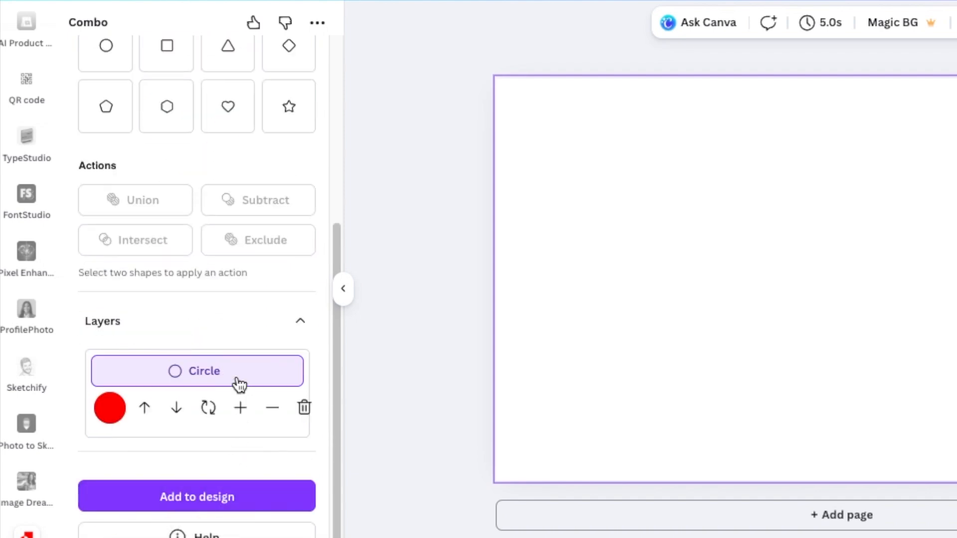
scroll(239, 384, "up", 3)
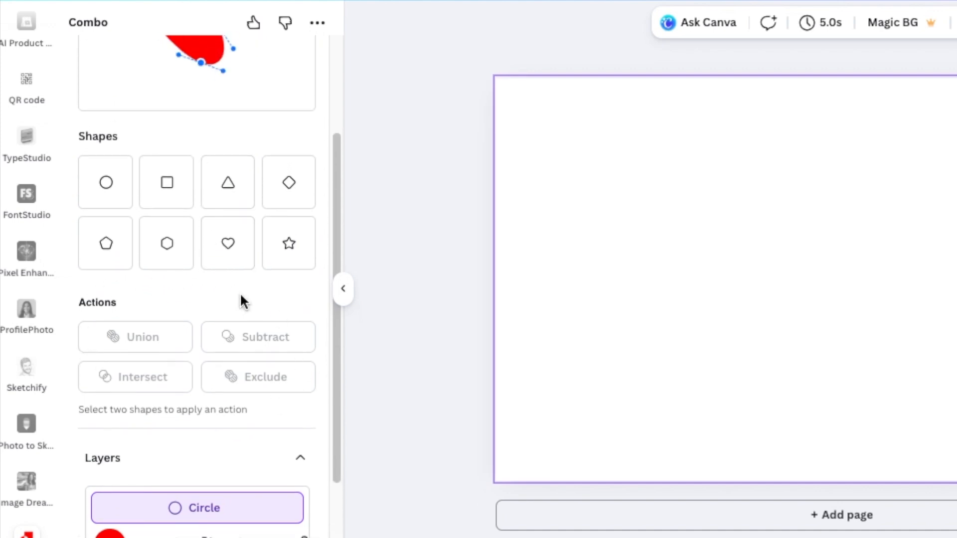
scroll(163, 355, "up", 3)
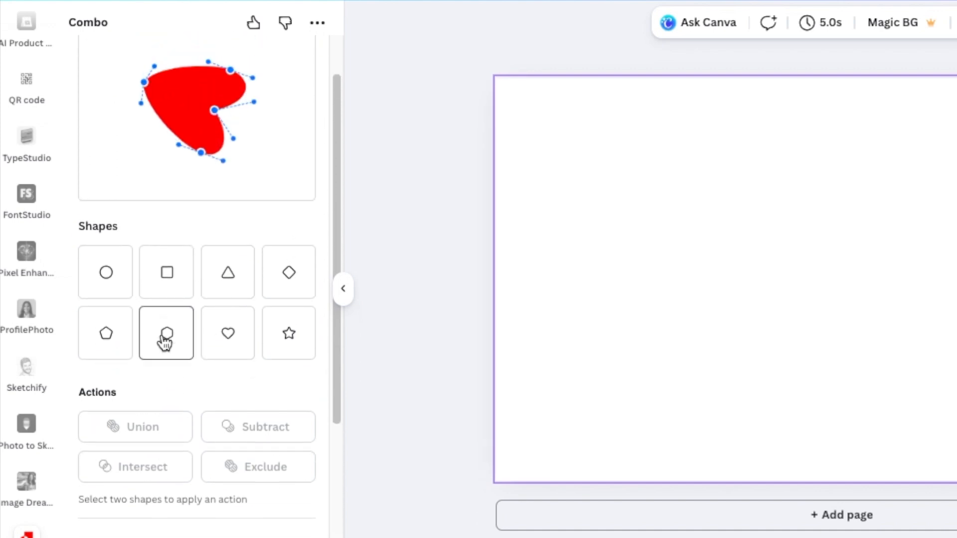
scroll(193, 386, "down", 1)
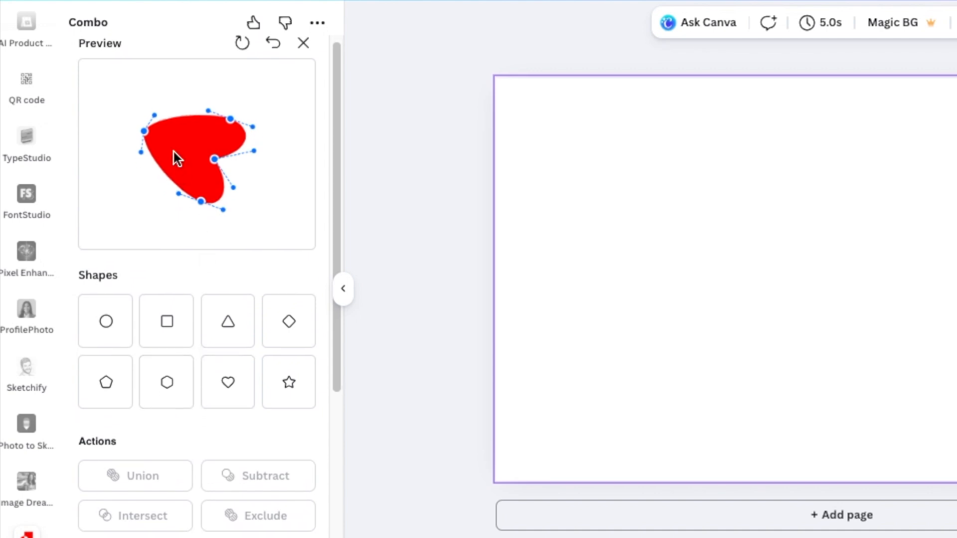
Step: Add a triangle over the rotated heart and shift it slightly left and down
left_click(222, 335)
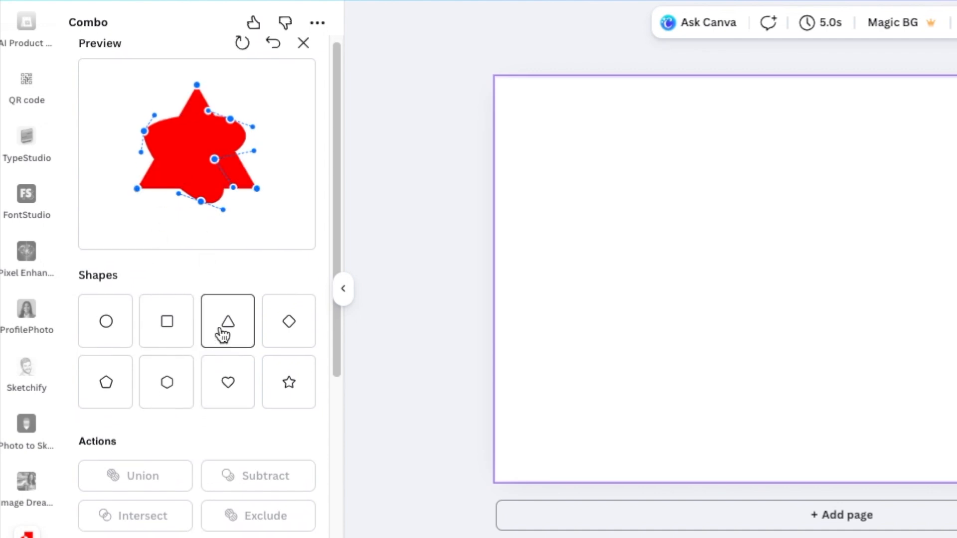
mouse_move(198, 169)
left_mouse_down()
mouse_move(244, 213)
mouse_move(164, 159)
mouse_move(185, 164)
left_mouse_up()
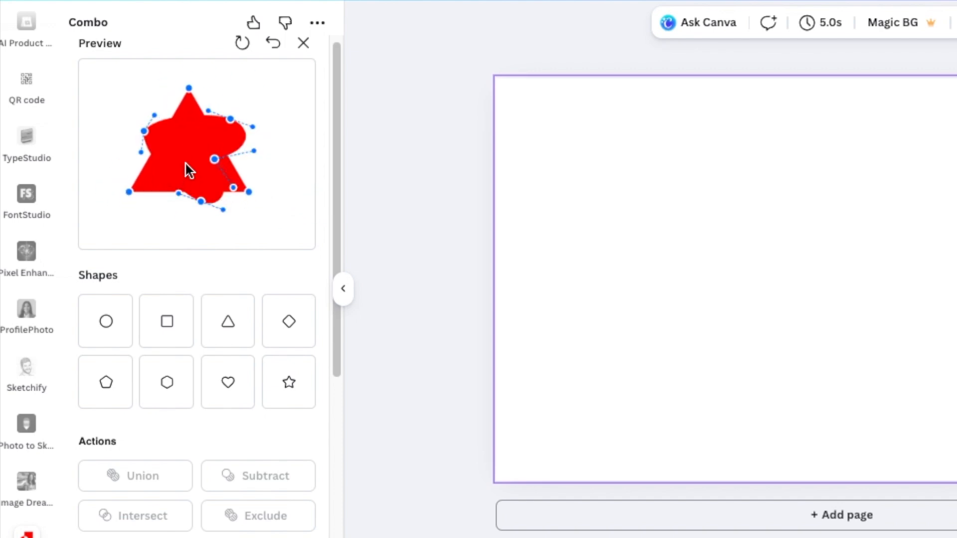
Step: Set the triangle layer's colour to the near-white #F9F9F9 to tell it apart from the red shape
scroll(134, 278, "down", 6)
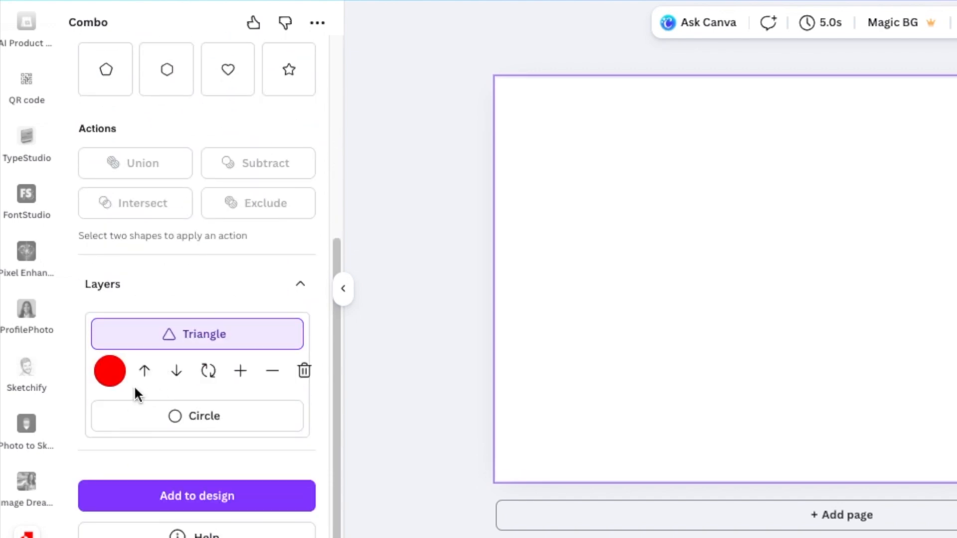
scroll(129, 369, "up", 1)
scroll(141, 357, "down", 1)
left_click(118, 372)
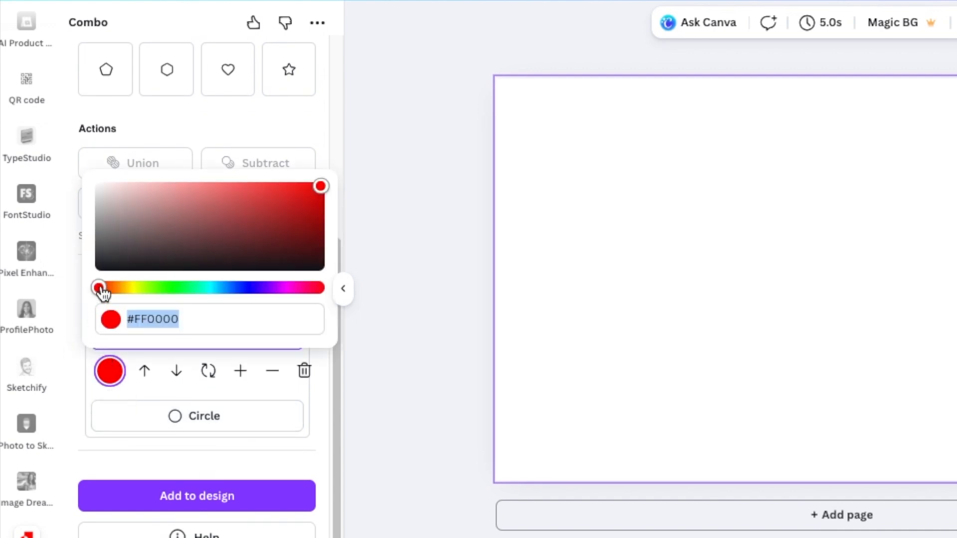
left_click(103, 190)
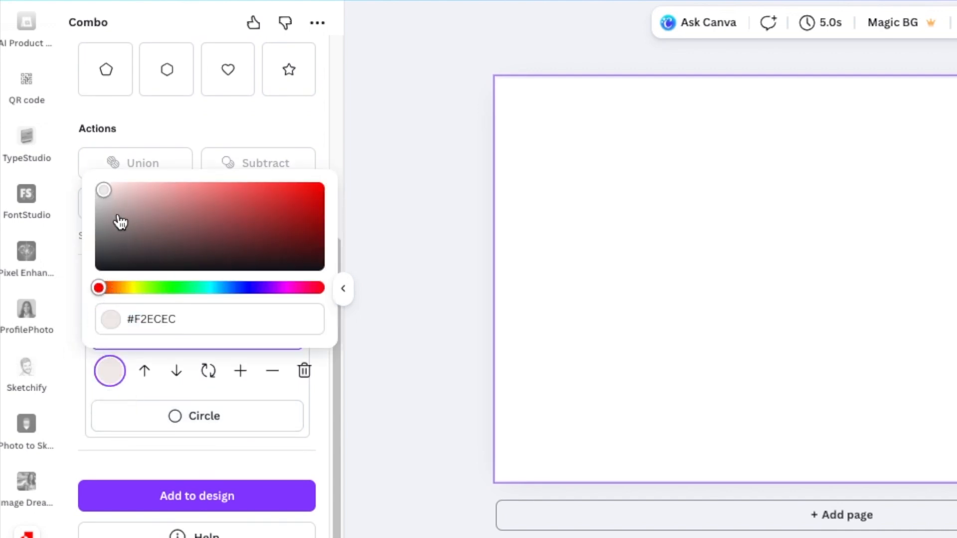
scroll(187, 97, "up", 5)
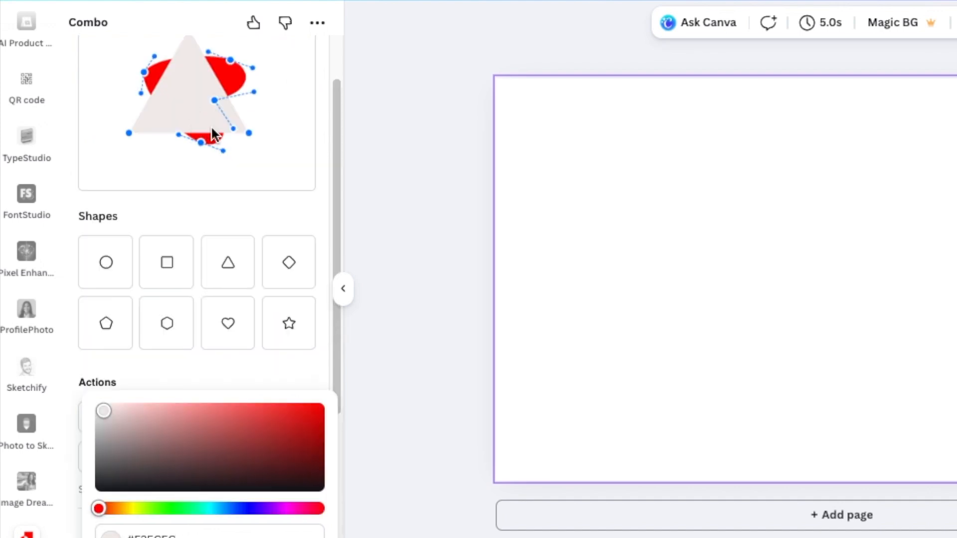
scroll(153, 277, "down", 5)
left_click_drag(106, 195, 78, 179)
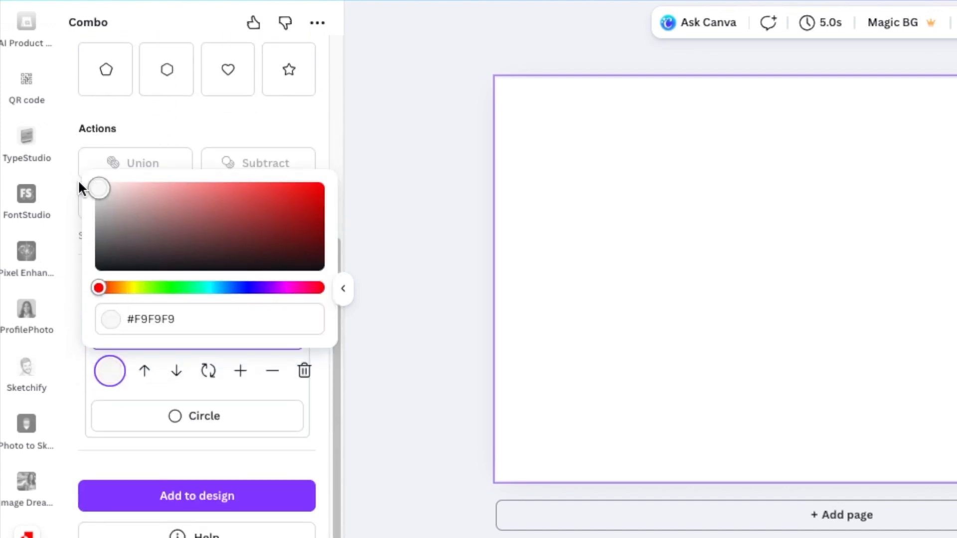
scroll(245, 394, "up", 1)
scroll(214, 200, "up", 3)
left_click(233, 275)
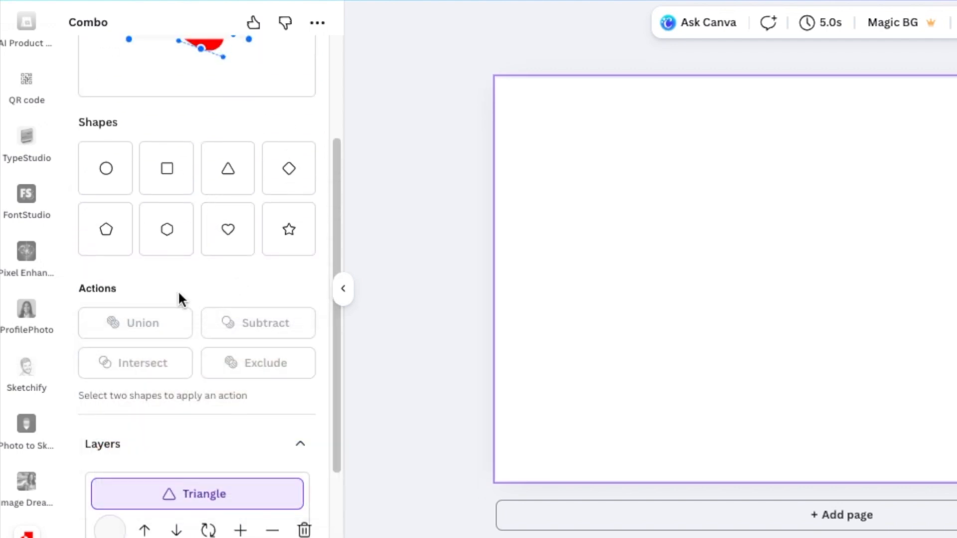
Step: Select the red rotated heart together with the triangle and subtract it from the triangle
scroll(207, 374, "up", 3)
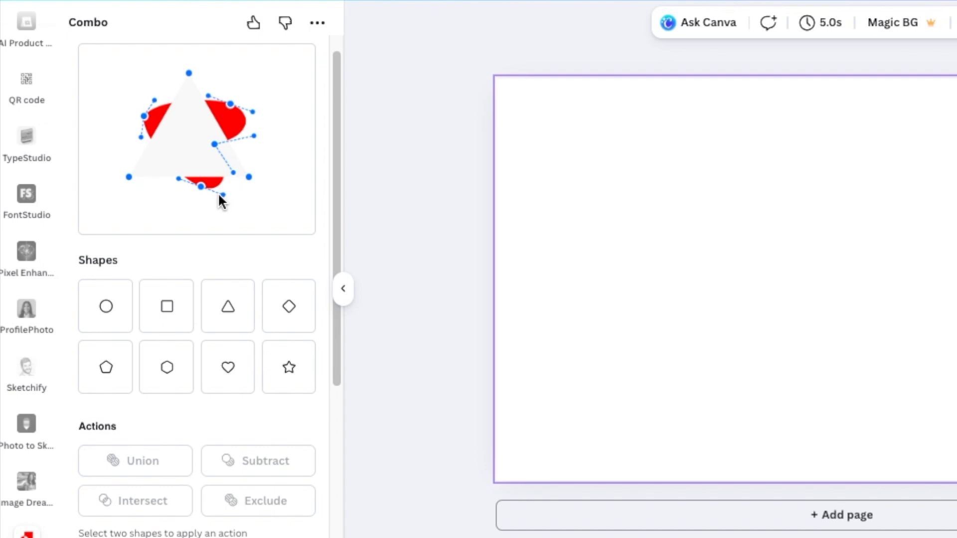
left_click(232, 117, "shift")
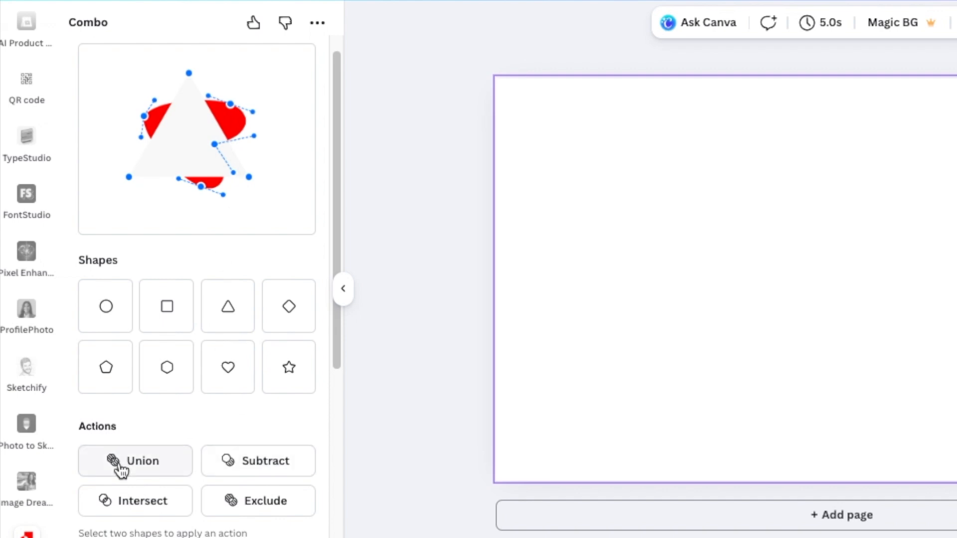
scroll(157, 458, "down", 2)
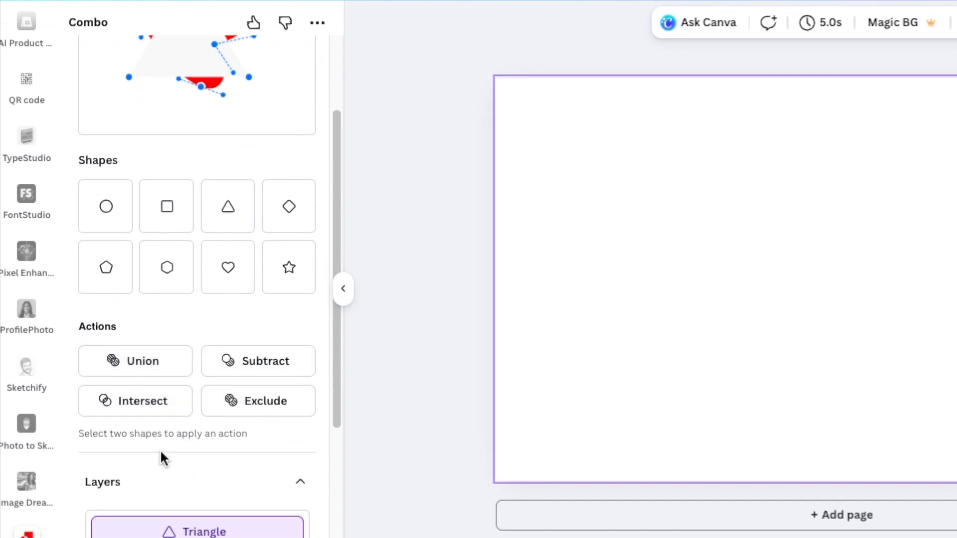
left_click(249, 362)
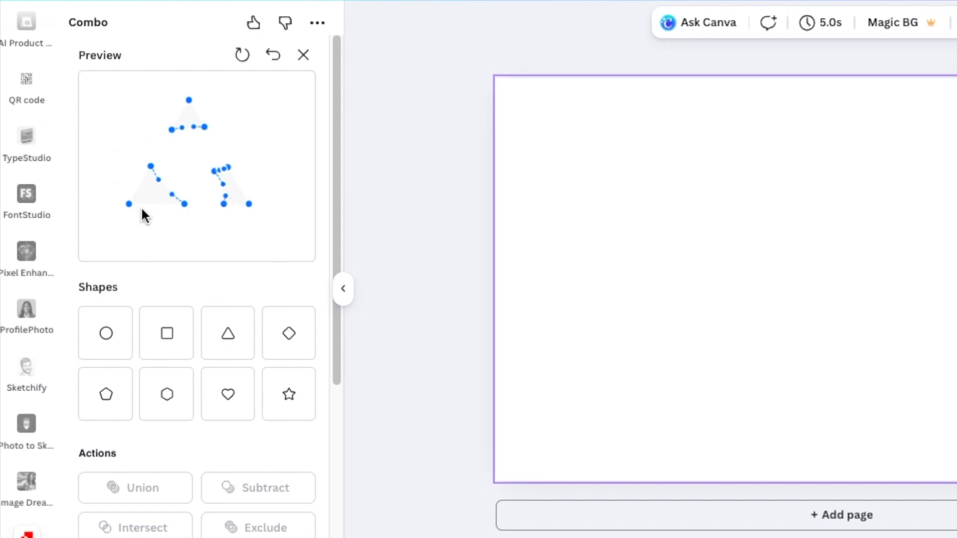
Step: Set the subtracted shape's colour to the medium red #D43939
scroll(210, 417, "down", 3)
scroll(210, 423, "down", 2)
left_click(111, 427)
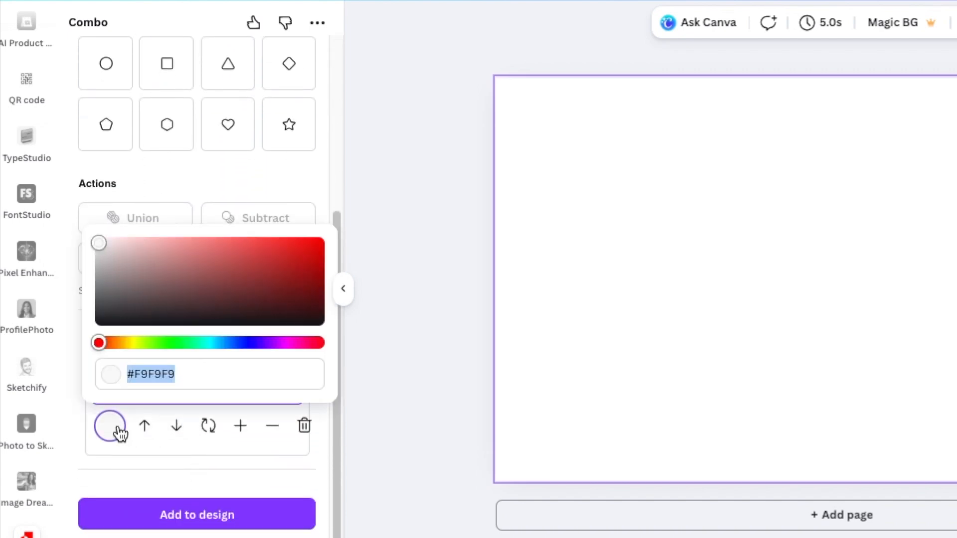
left_click_drag(132, 274, 260, 254)
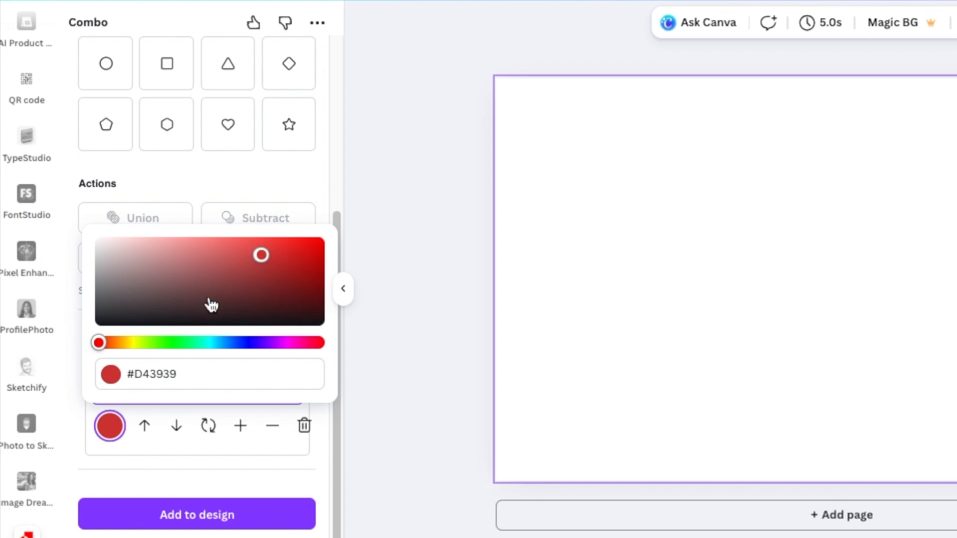
left_click(274, 190)
scroll(249, 264, "up", 5)
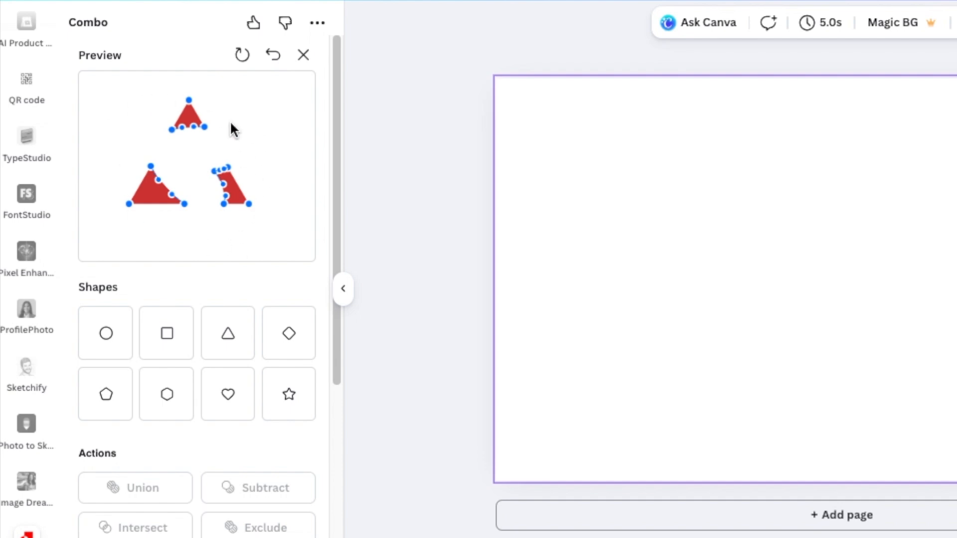
Step: Add the combined red shape to the design, enlarge it and move it towards the middle of the page
scroll(252, 209, "down", 1)
scroll(214, 321, "down", 5)
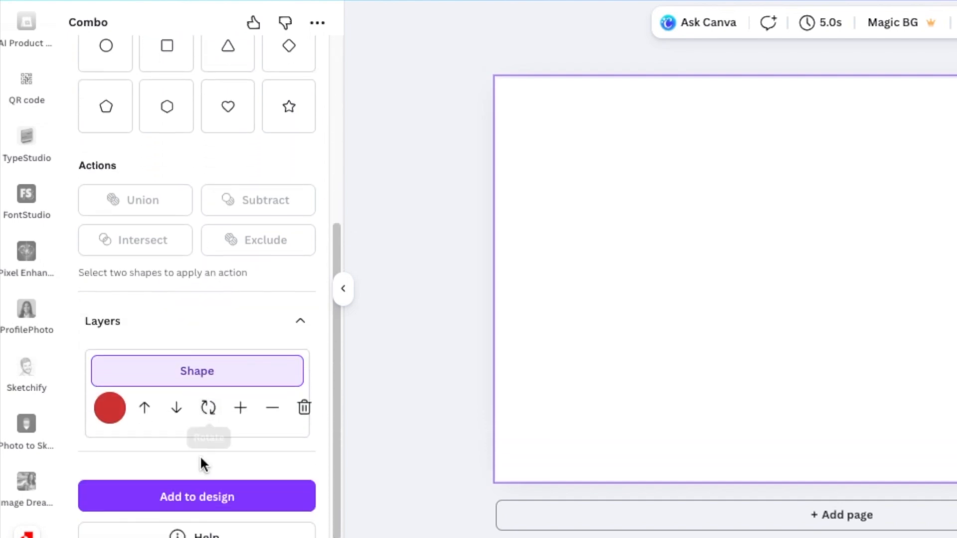
left_click(197, 499)
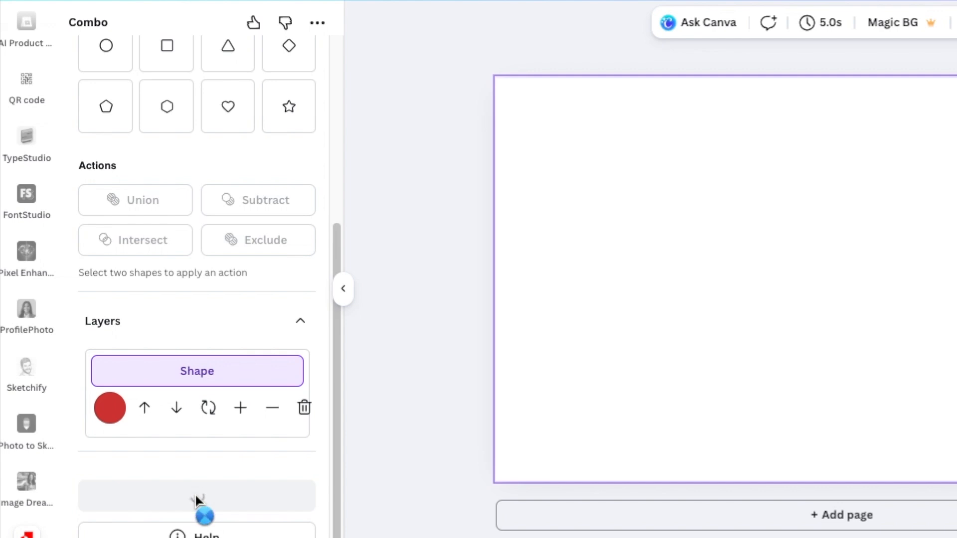
left_click_drag(613, 184, 812, 339)
left_click_drag(704, 292, 897, 316)
left_click(702, 423)
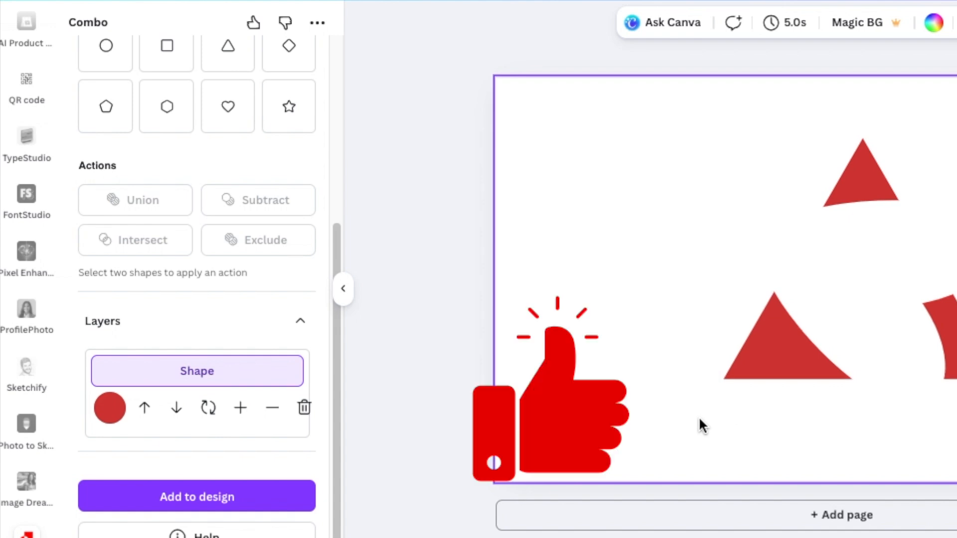
Step: Delete the red shape from the page and reset the Combo preview to an empty canvas
left_click(803, 346)
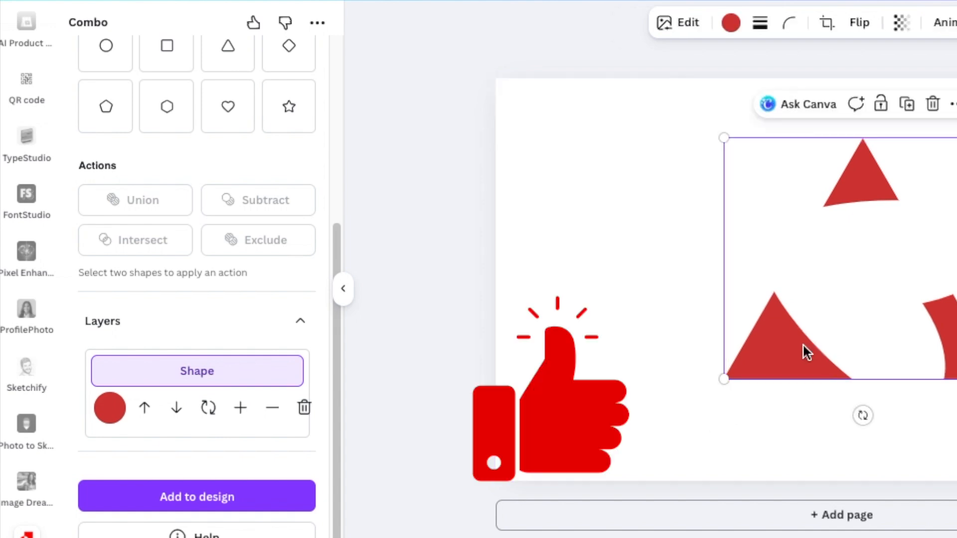
left_click(932, 106)
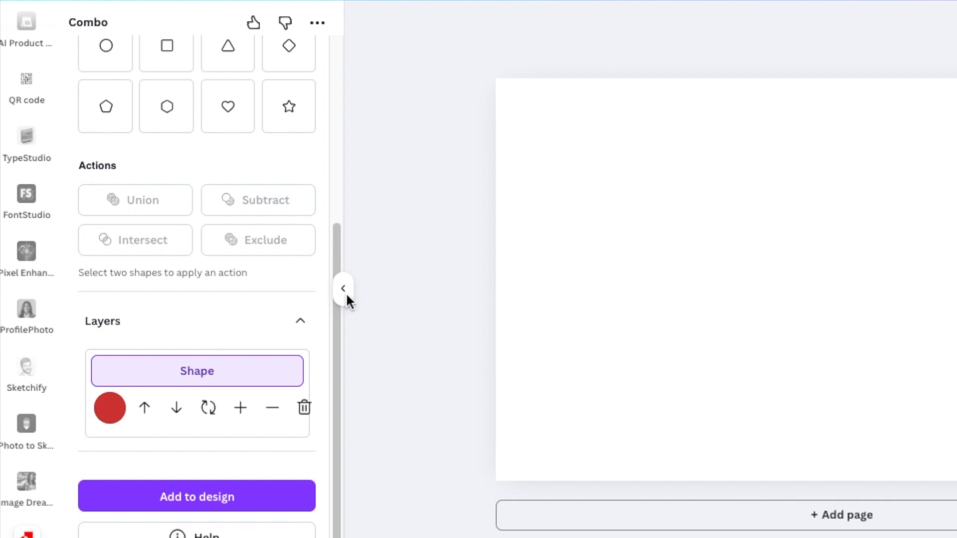
scroll(247, 299, "up", 2)
scroll(321, 349, "up", 4)
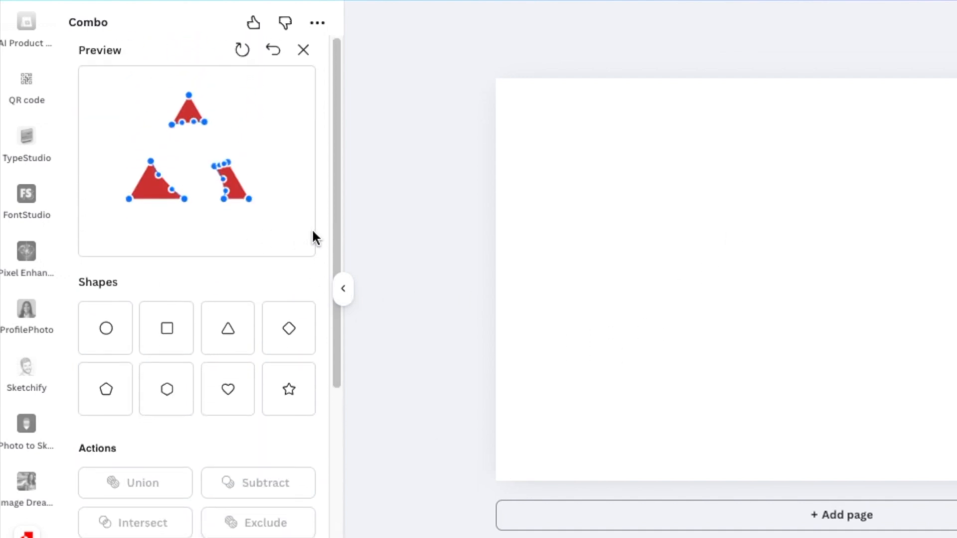
left_click(242, 54)
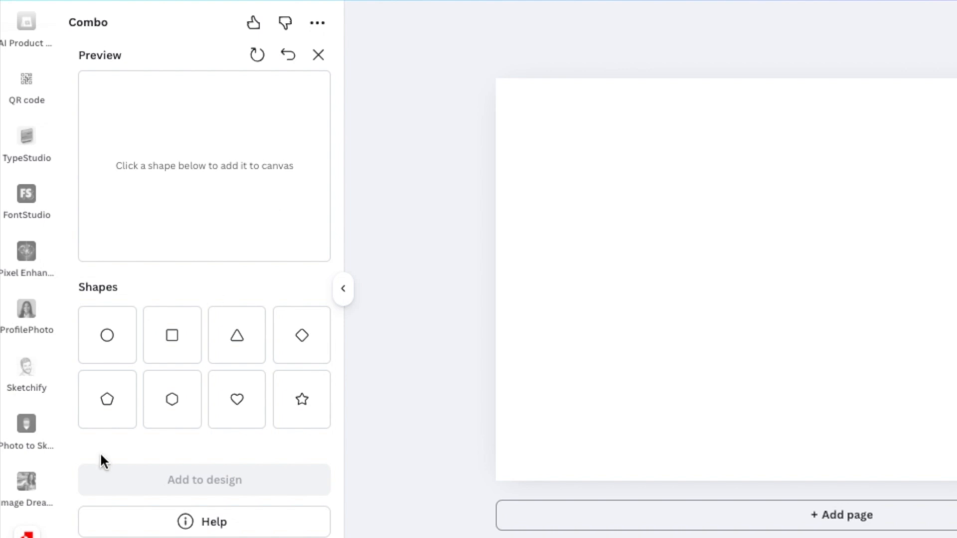
Step: Add a circle and bend it into a slim curve by moving its left and bottom anchor points inward and outward
left_click(109, 340)
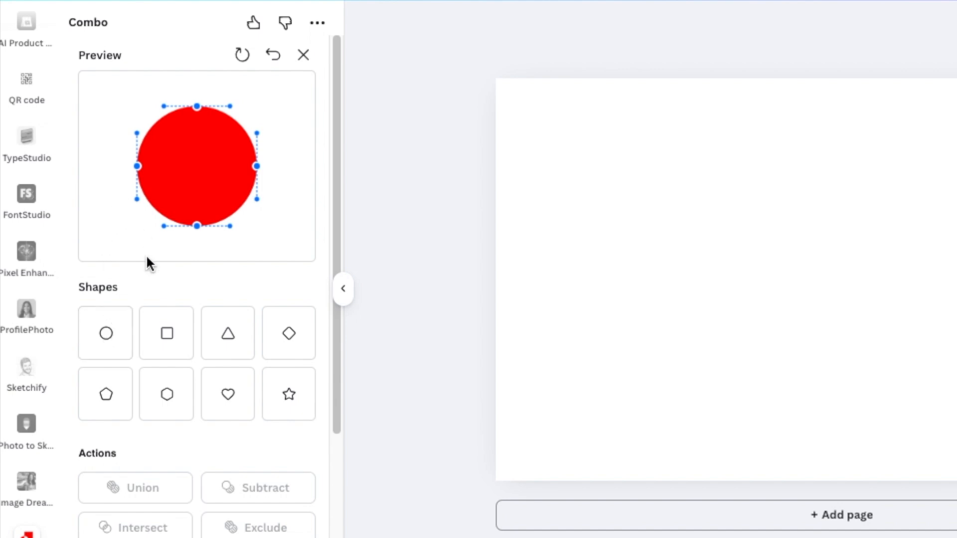
scroll(170, 348, "down", 3)
scroll(147, 241, "up", 3)
scroll(148, 242, "down", 1)
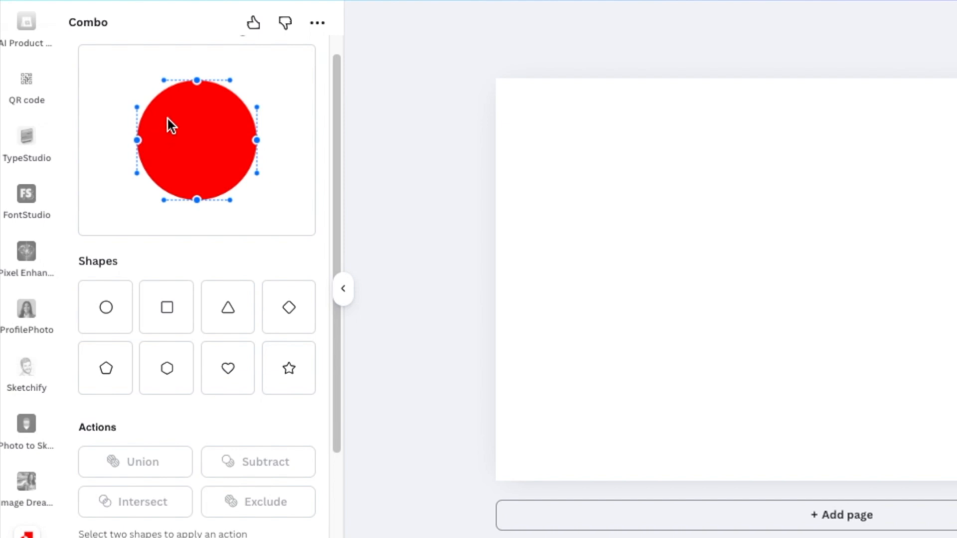
left_click_drag(138, 141, 237, 147)
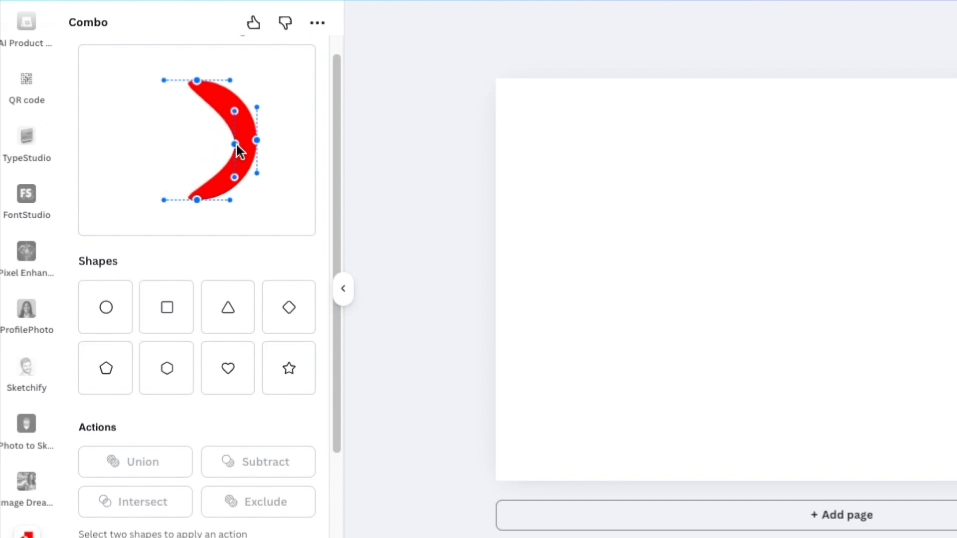
left_click_drag(197, 201, 261, 218)
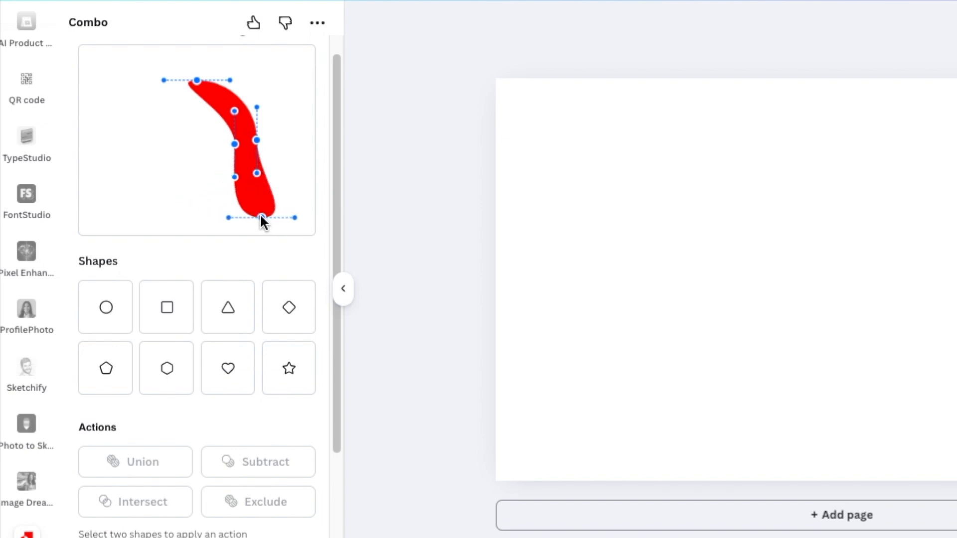
Step: Refine the curve's anchor points and handles into a long arched feather with two tapered tips
left_click_drag(235, 144, 239, 140)
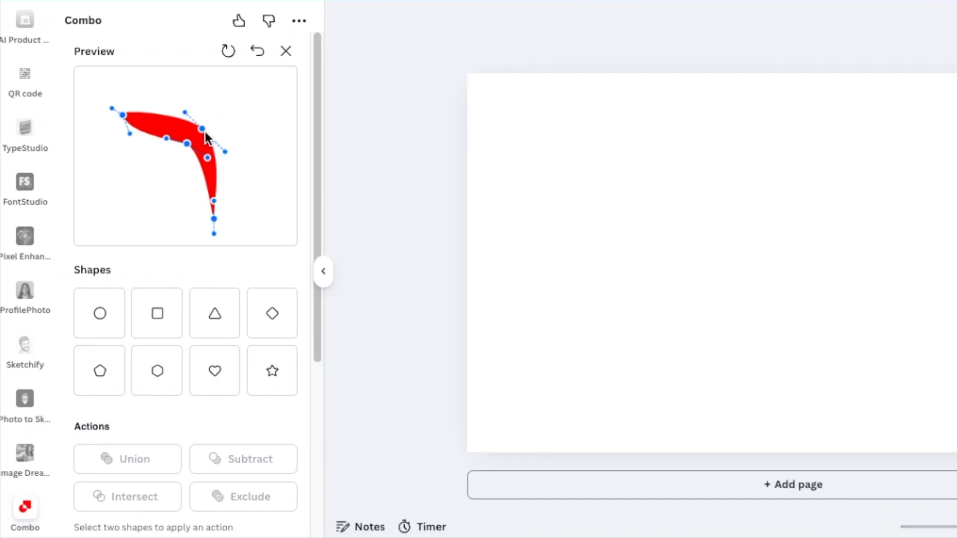
left_click_drag(221, 148, 218, 142)
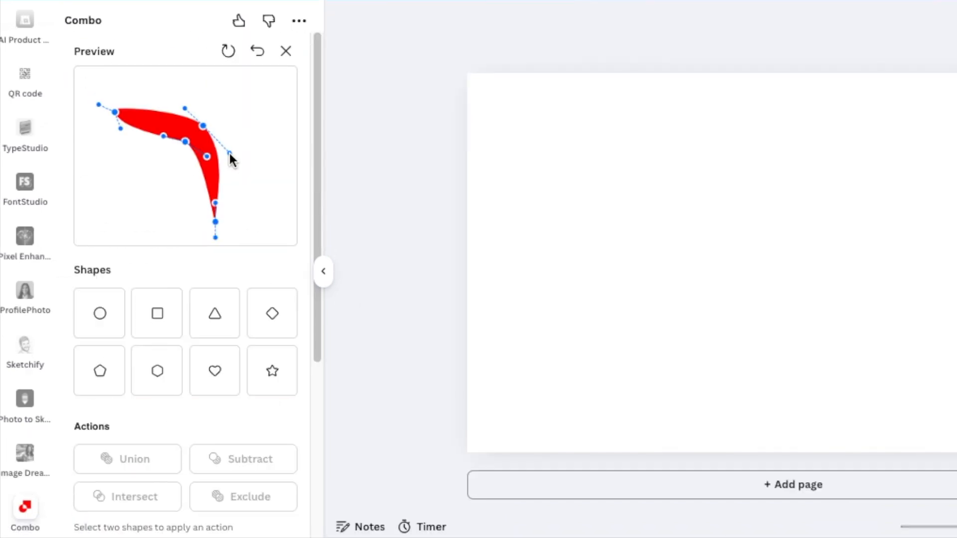
left_click_drag(185, 141, 177, 142)
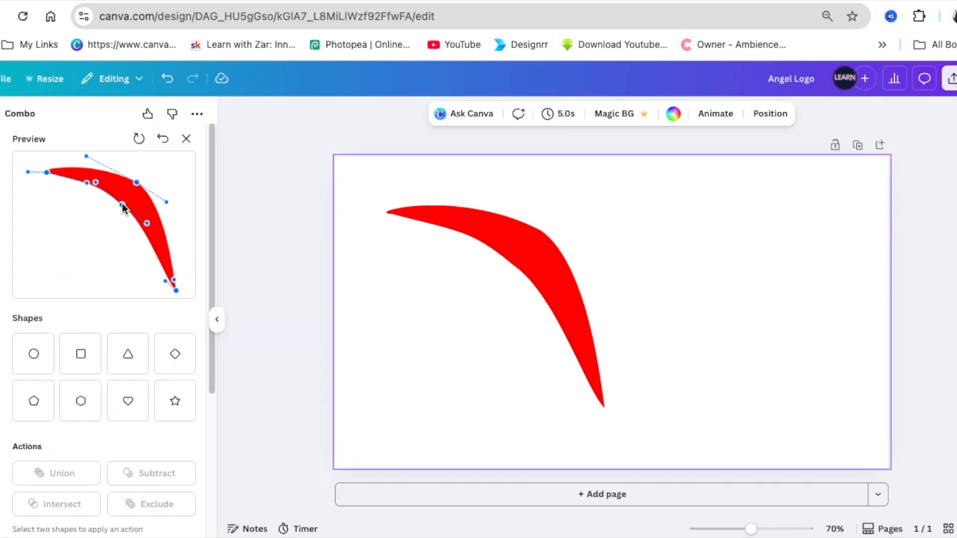
left_click_drag(121, 205, 121, 203)
left_click_drag(47, 173, 45, 174)
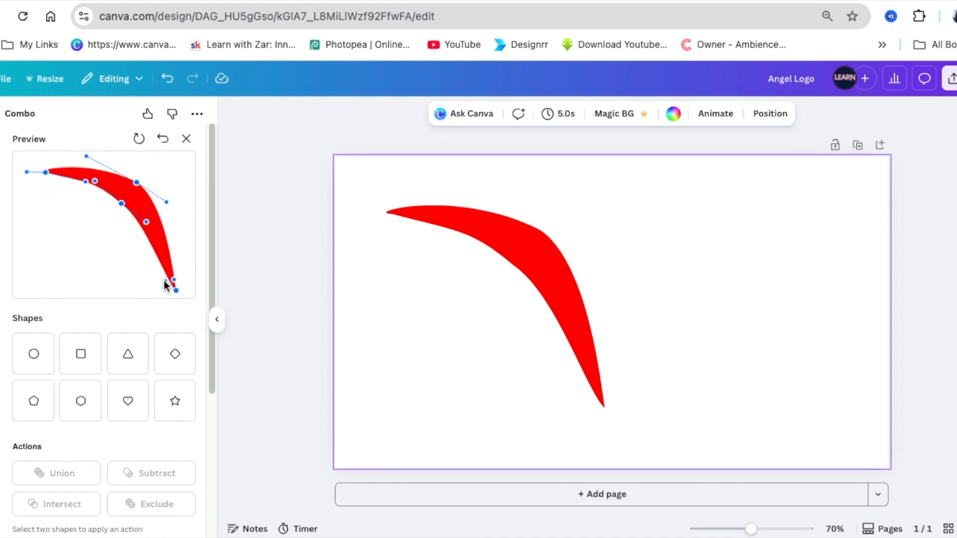
Step: Delete the existing red feather from the page and add the refined feather to the design
left_click(418, 249)
left_click(516, 179)
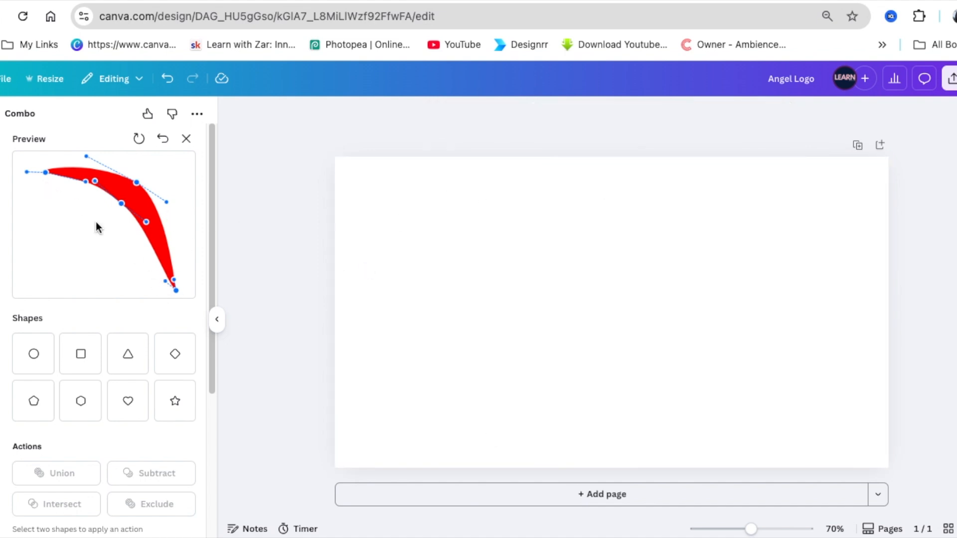
scroll(95, 250, "down", 5)
left_click(111, 478)
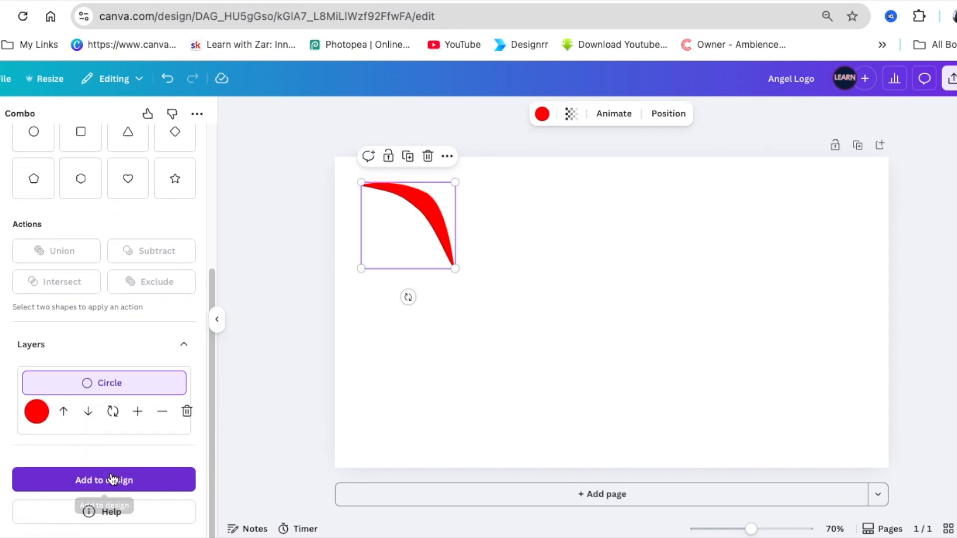
Step: Enlarge the new feather over the page's left half and fill it with the default black-to-dark-blue gradient
left_click_drag(454, 268, 596, 397)
mouse_move(523, 325)
left_mouse_down()
mouse_move(563, 344)
mouse_move(537, 320)
left_mouse_up()
left_click_drag(611, 397, 585, 374)
left_click_drag(533, 321, 545, 329)
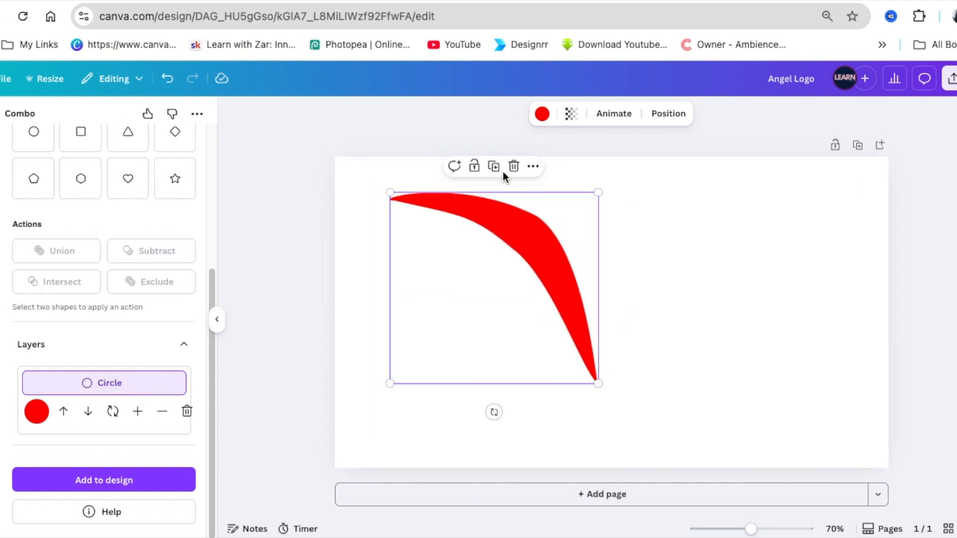
left_click(540, 110)
left_click(184, 462)
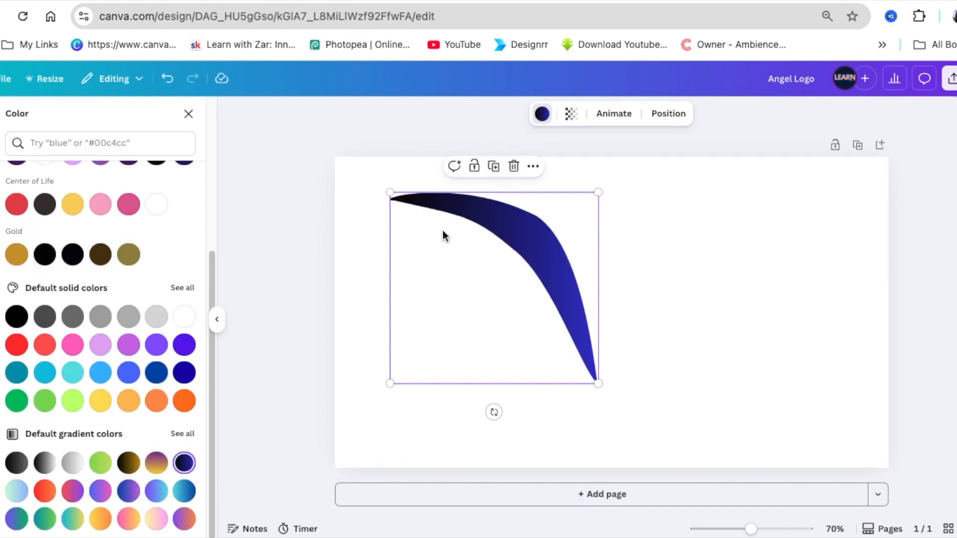
Step: Duplicate the gradient feather, shrink and slightly rotate the copy, and tuck it beneath the first with their lower tips close together
left_click(495, 167)
left_click_drag(489, 203, 504, 285)
left_click_drag(548, 360, 562, 362)
left_click_drag(597, 415, 593, 411)
left_click_drag(537, 371, 542, 366)
left_click_drag(597, 402, 584, 390)
left_click_drag(501, 427, 506, 427)
Step: Duplicate the second feather and place a smaller copy beneath it as the wing's third feather
left_click(503, 199)
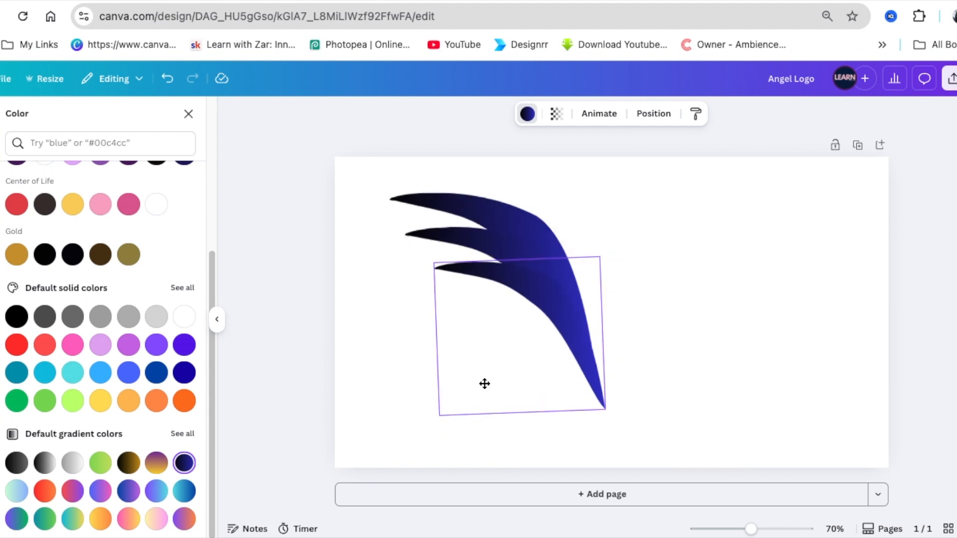
left_click_drag(484, 383, 484, 384)
left_click(649, 350)
left_click(534, 334)
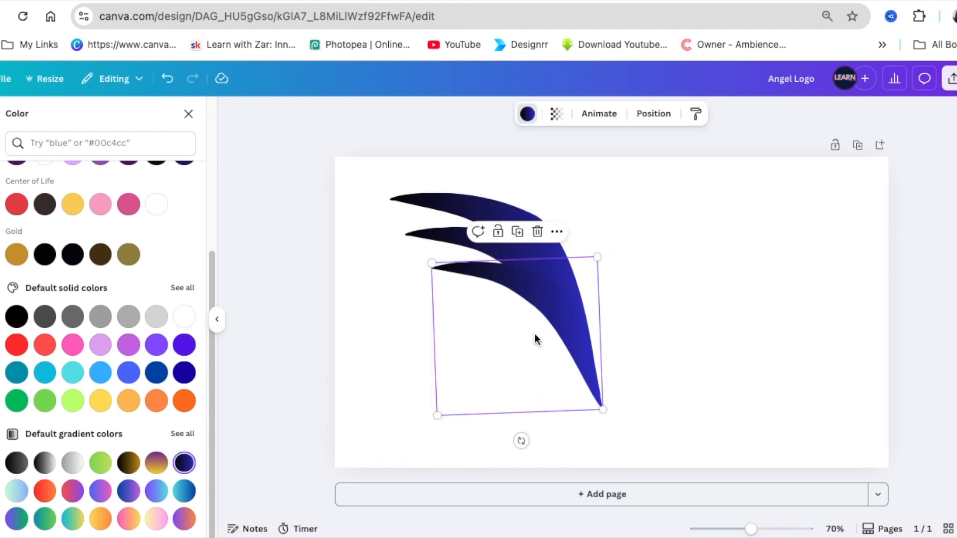
Step: Duplicate the third feather, shrink the copy beneath it as the fourth, and nudge it right to align the lower tips
left_click(516, 232)
left_click_drag(586, 283, 567, 303)
left_click_drag(525, 401, 538, 401)
left_click(641, 405)
left_click(561, 394)
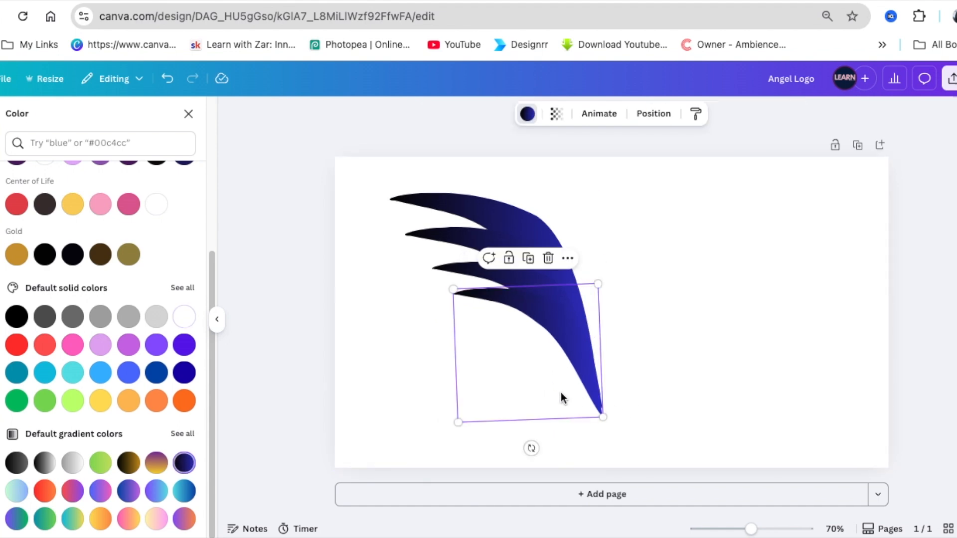
key("Right")
key("Right")
key("Right")
key("Right")
key("Right")
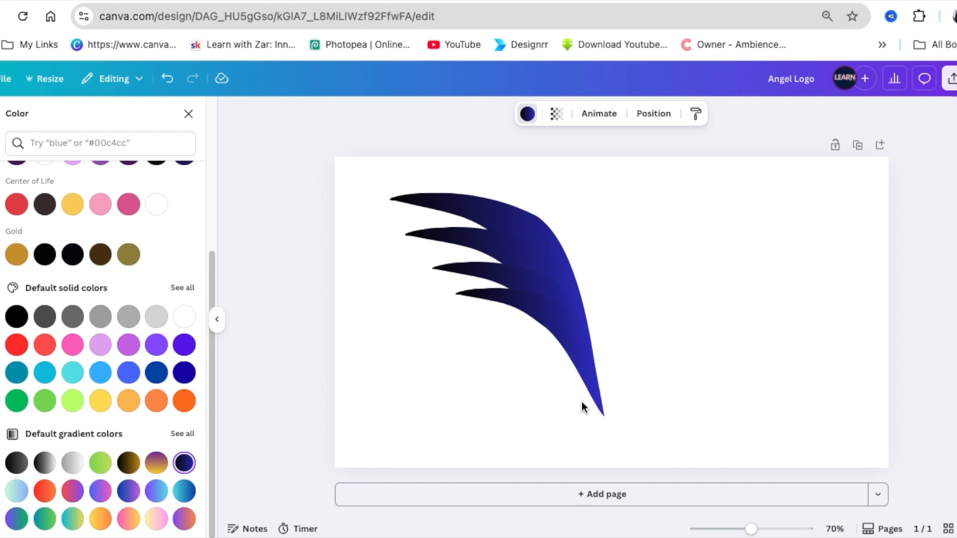
Step: Group all four feathers into one wing and move it slightly left and down on the page
left_click(707, 388)
left_click_drag(330, 182, 596, 432)
left_click(460, 167)
left_click(695, 270)
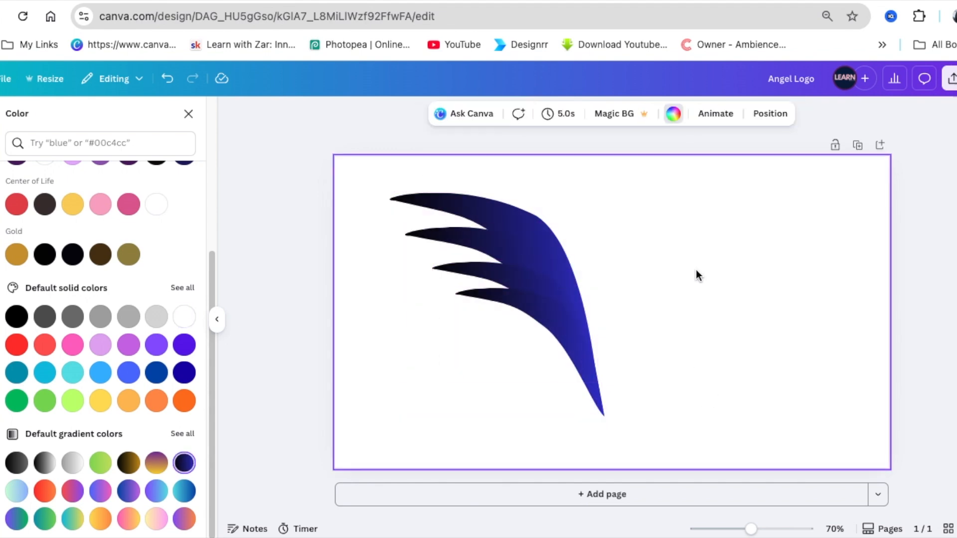
left_click_drag(559, 275, 543, 279)
left_click(690, 247)
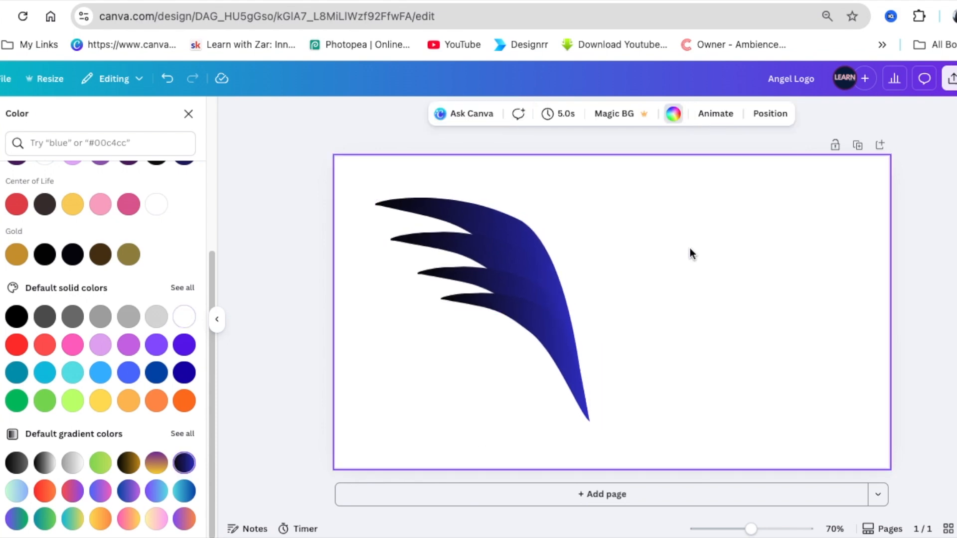
Step: Download the wing design as a PNG with a transparent background
left_click(951, 79)
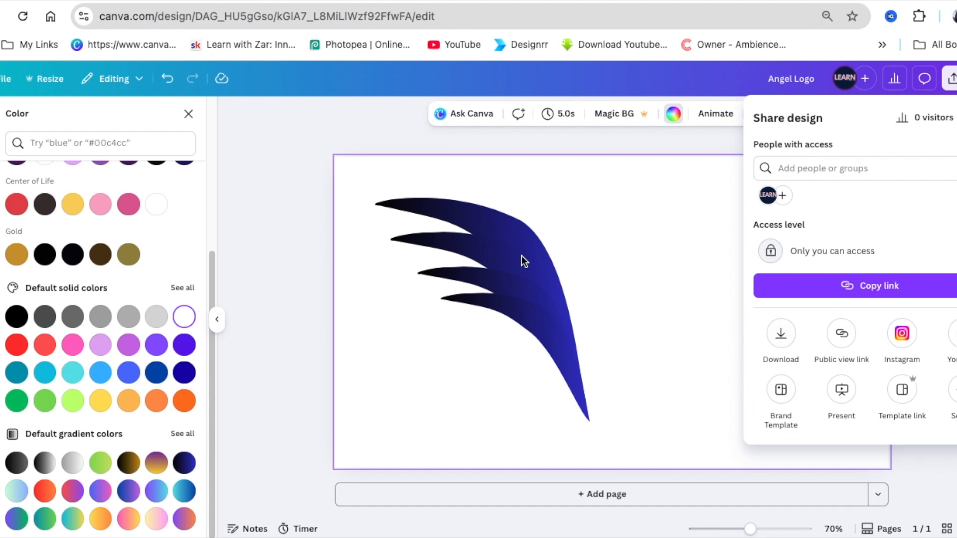
key("Escape")
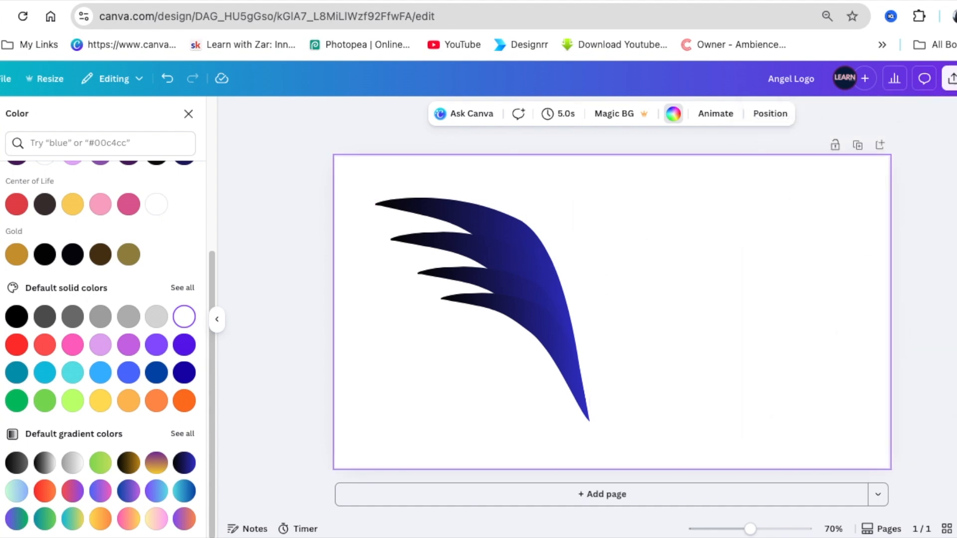
left_click(951, 78)
left_click(782, 339)
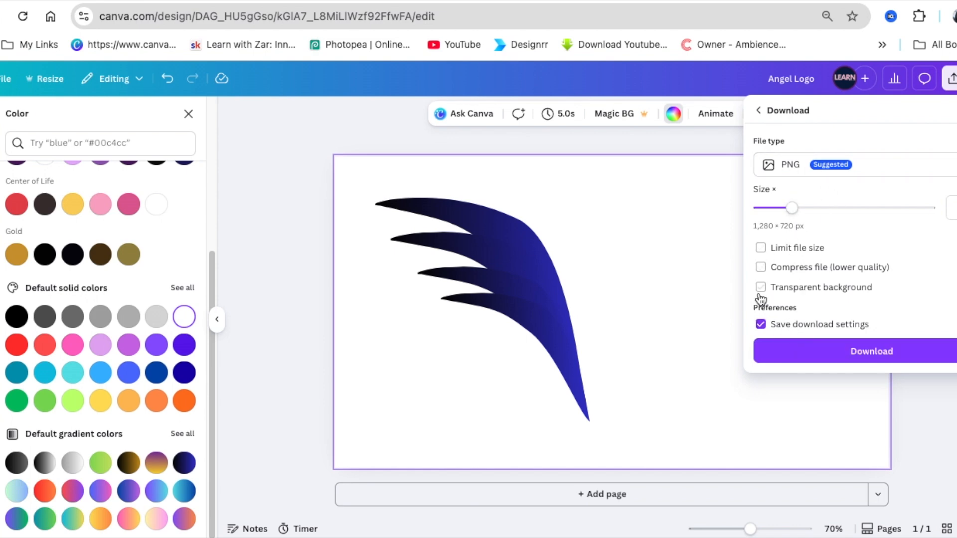
left_click(890, 352)
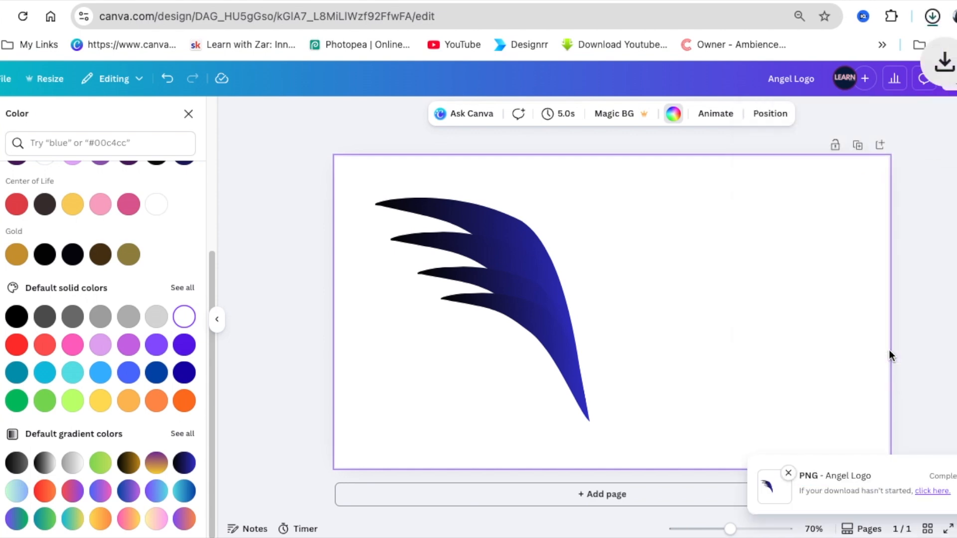
Step: Place the downloaded wing PNG on the page beside the original wing and shift it slightly left and up
left_click_drag(839, 54, 691, 288)
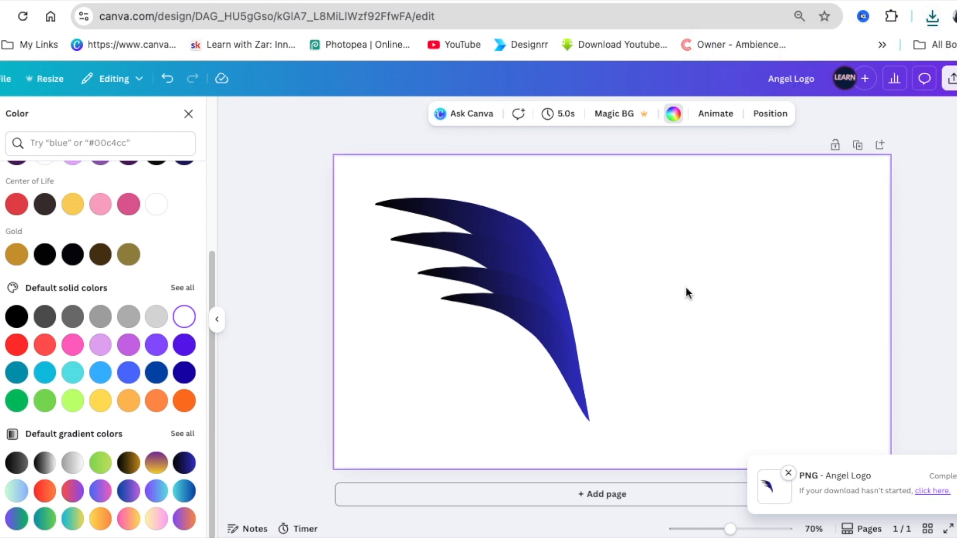
left_click_drag(639, 295, 720, 269)
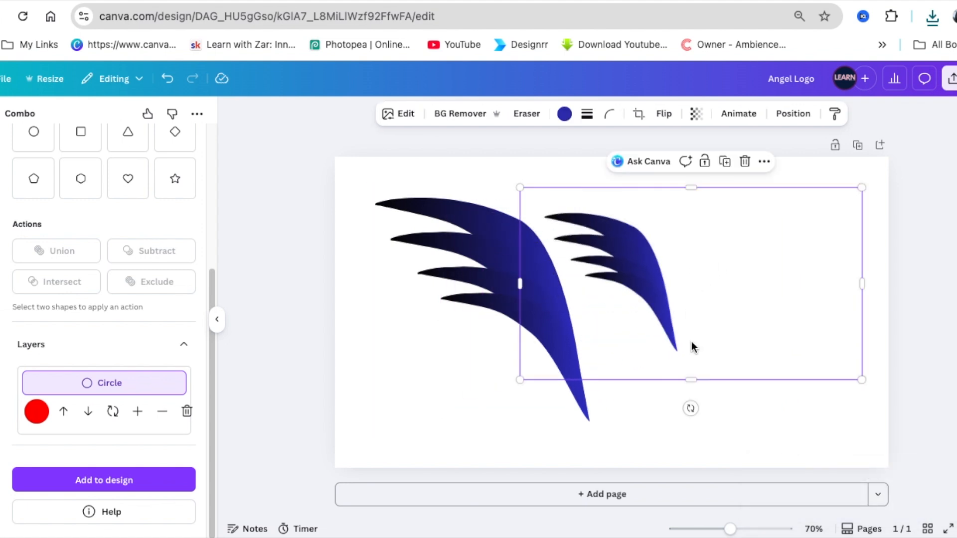
left_click_drag(691, 347, 668, 339)
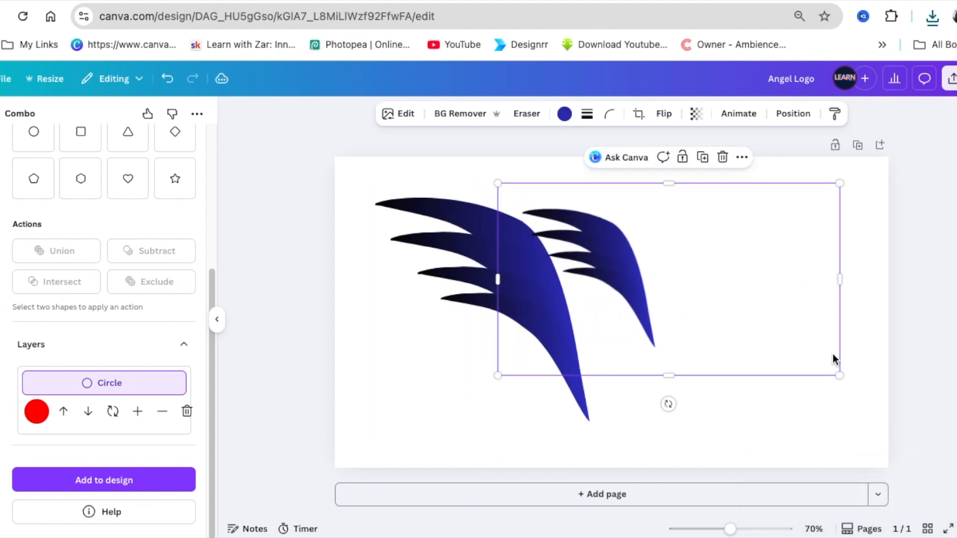
Step: Crop the empty area beside the imported wing, then enlarge and align the image exactly over the original wing
left_click_drag(838, 280, 663, 280)
left_click_drag(663, 376, 772, 501)
left_click_drag(729, 379, 559, 349)
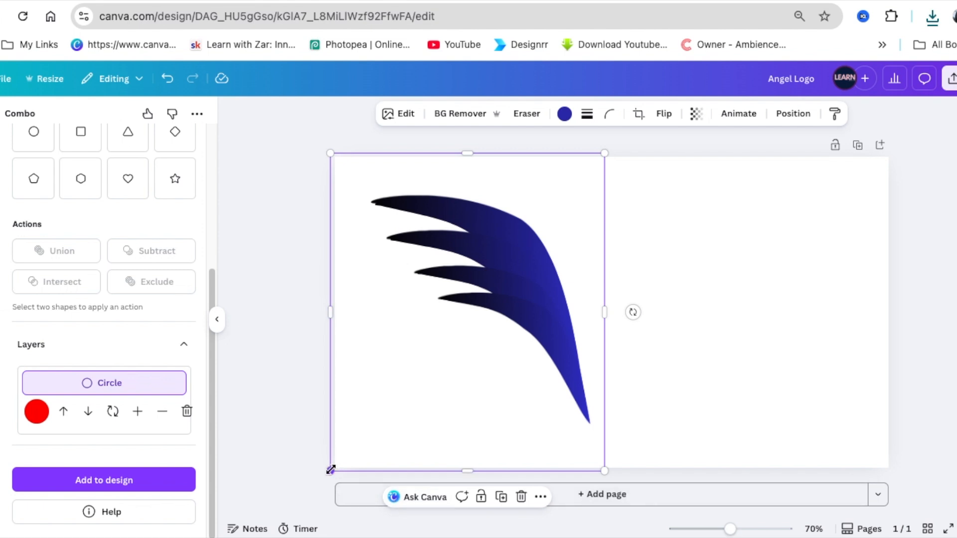
left_click_drag(331, 468, 334, 465)
left_click_drag(403, 423, 400, 426)
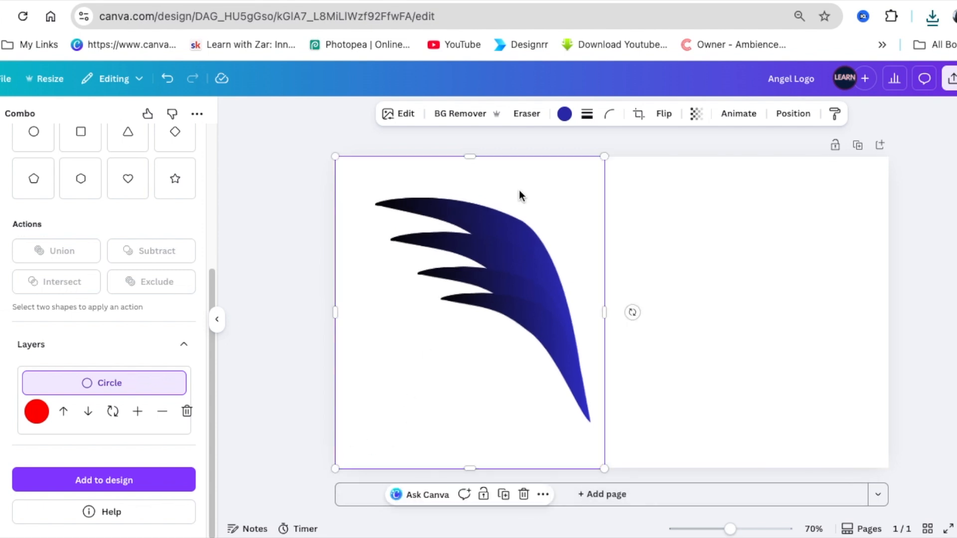
Step: Flip the imported wing horizontally and move it to the right of the original to form a mirrored pair
left_click(663, 118)
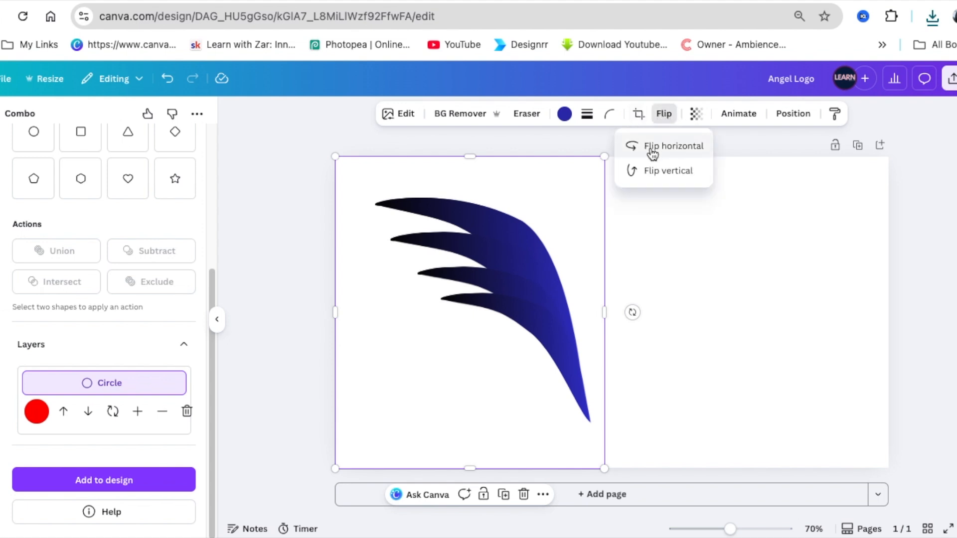
left_click(649, 149)
left_click_drag(426, 345, 672, 345)
left_click(793, 408)
Step: Scale both wings down together and center the pair on the page with their lower tips meeting
left_click(382, 364)
left_click(292, 249)
left_click_drag(321, 188, 746, 429)
left_click_drag(850, 156, 722, 239)
left_click_drag(645, 336, 709, 272)
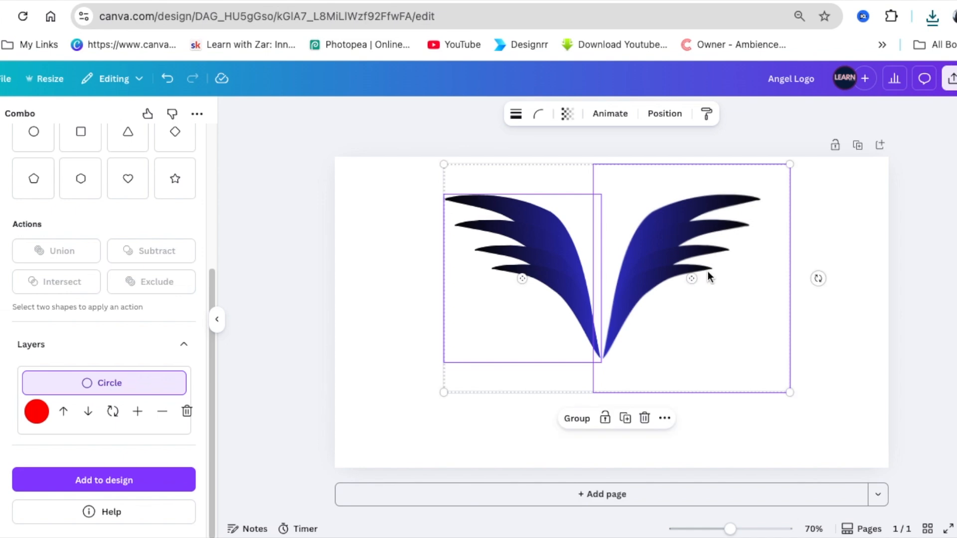
left_click(844, 369)
left_click_drag(322, 212, 751, 414)
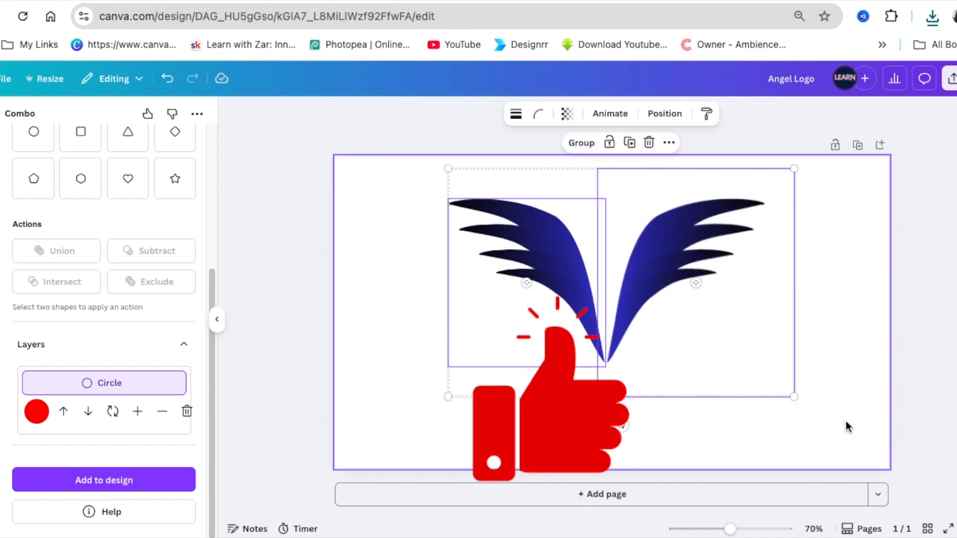
Step: Add a text box over the wings, enlarge its text to size 67.8, and change its font
left_click(847, 427)
key("t")
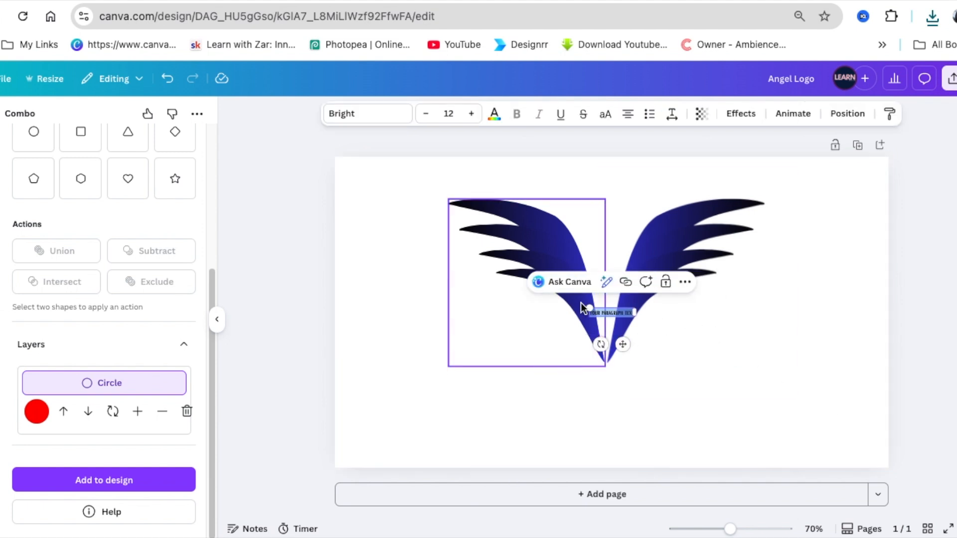
left_click_drag(595, 311, 379, 306)
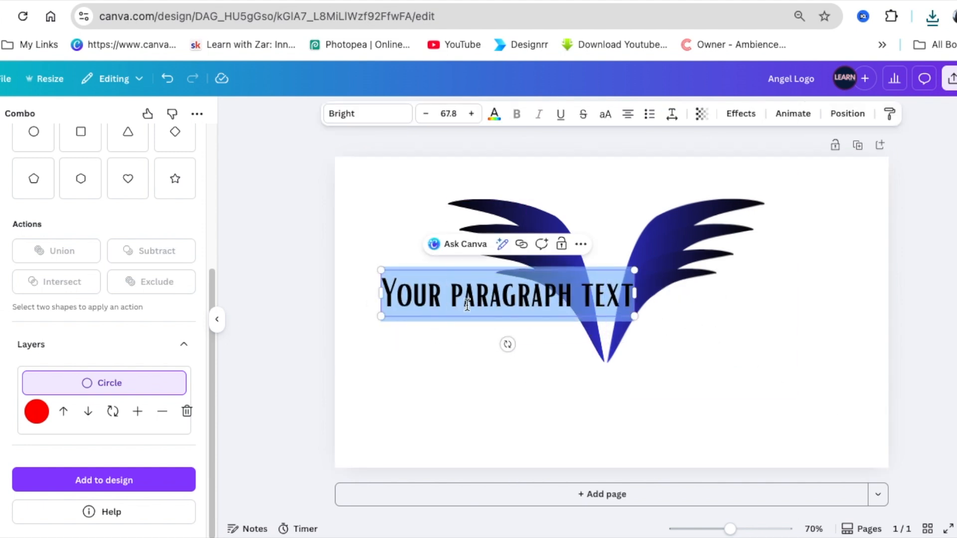
left_click(404, 220)
left_click(426, 299)
left_click(344, 113)
left_click(116, 392)
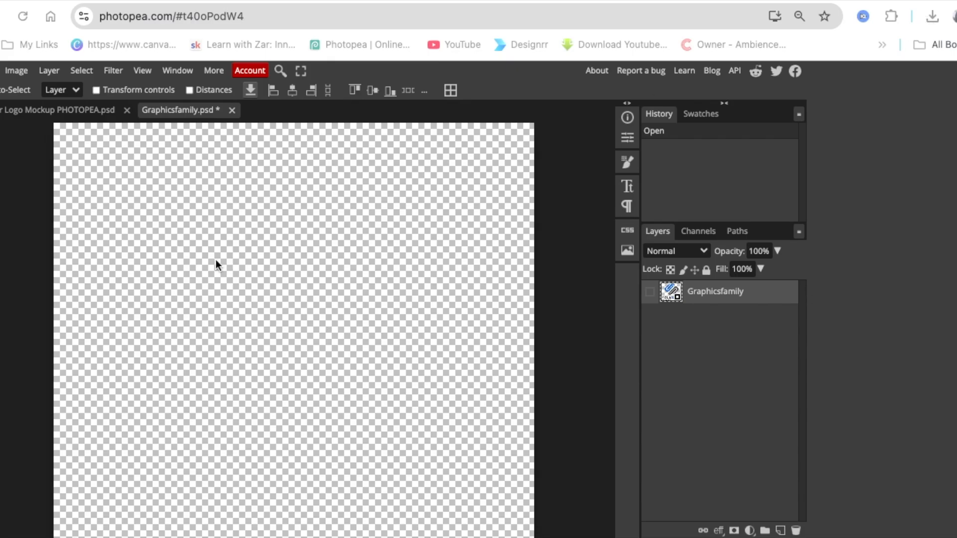
Step: Switch to Photopea, place the Angel Logo (1) image into Graphicsfamily.psd, save it, and return to the logo mockup document
left_click(324, 319)
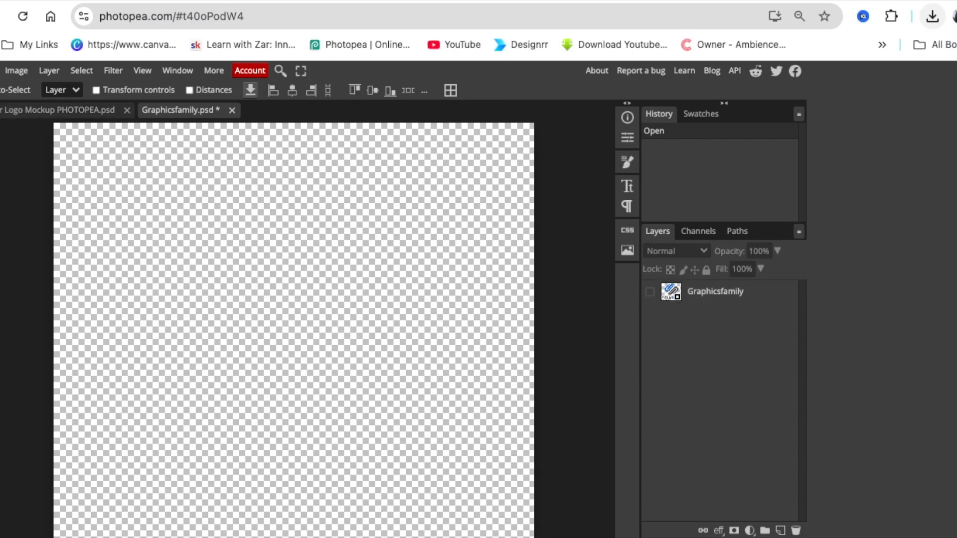
left_click(930, 17)
left_click_drag(391, 266, 390, 267)
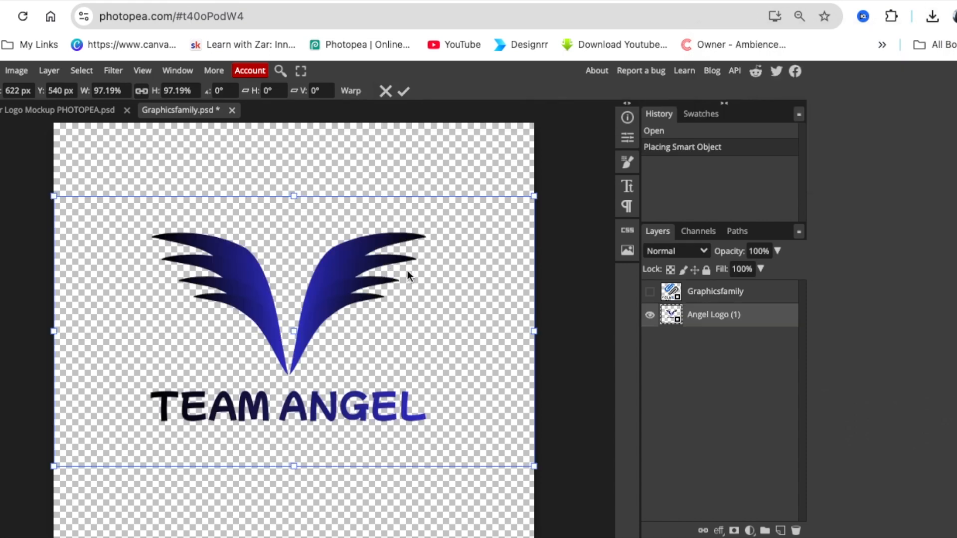
key("Return")
key("ctrl+s")
left_click(27, 110)
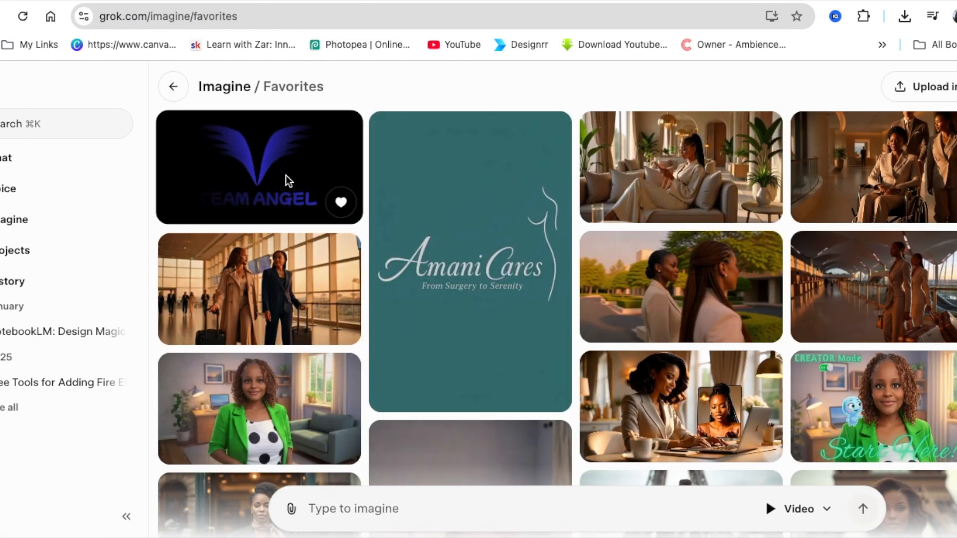
Step: Open the animated TEAM ANGEL logo video from Grok's Imagine favorites and mute its sound
left_click(286, 175)
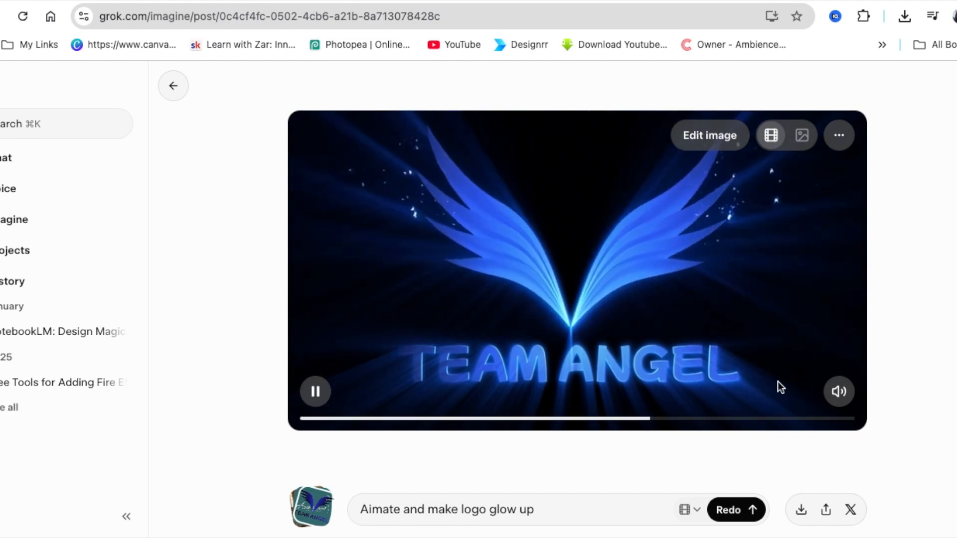
left_click(838, 391)
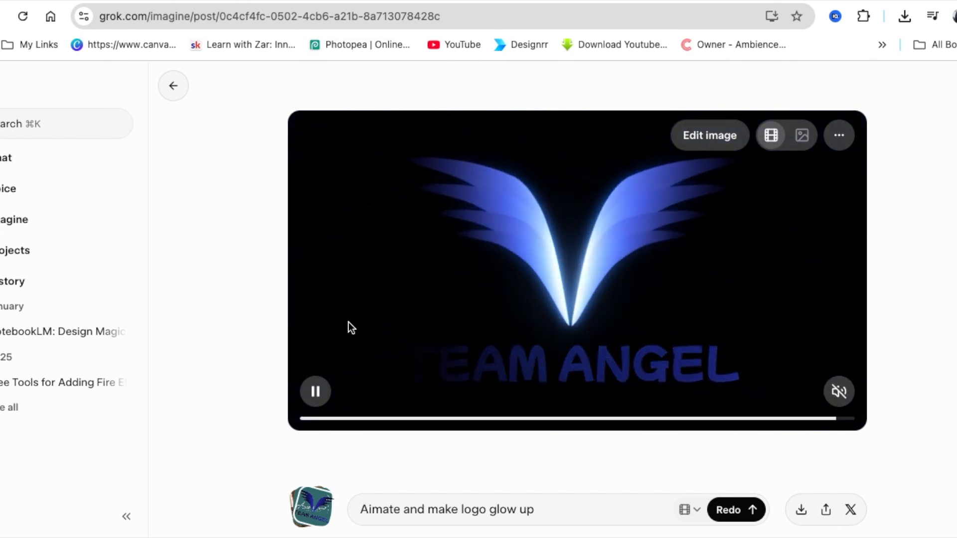